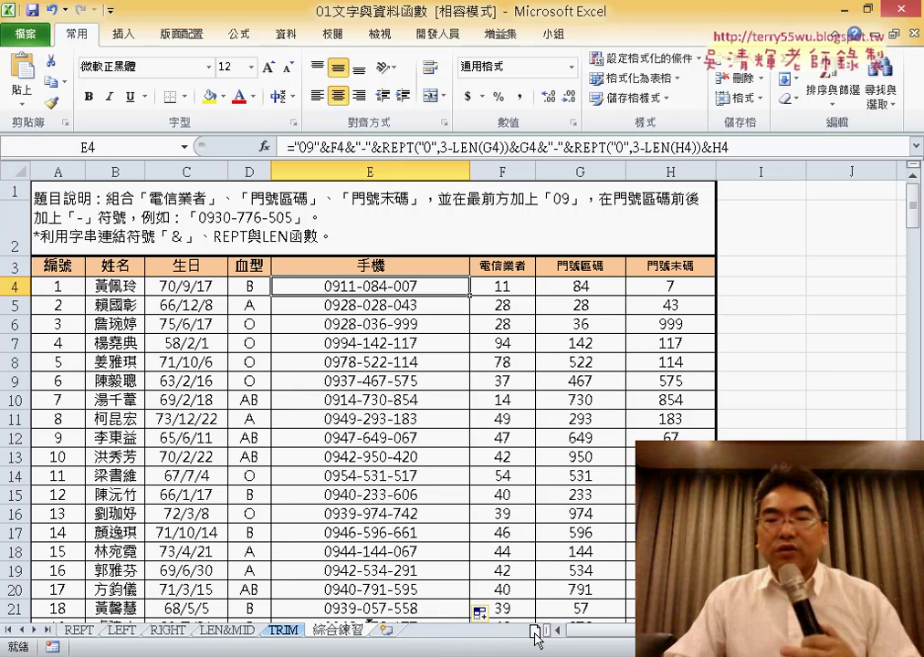
Step: Duplicate the 綜合練習 sheet as 綜合練習 (2) and circle the new tab
{"action": "left_click_drag", "start_coordinate": [535, 630], "coordinate": [557, 632]}
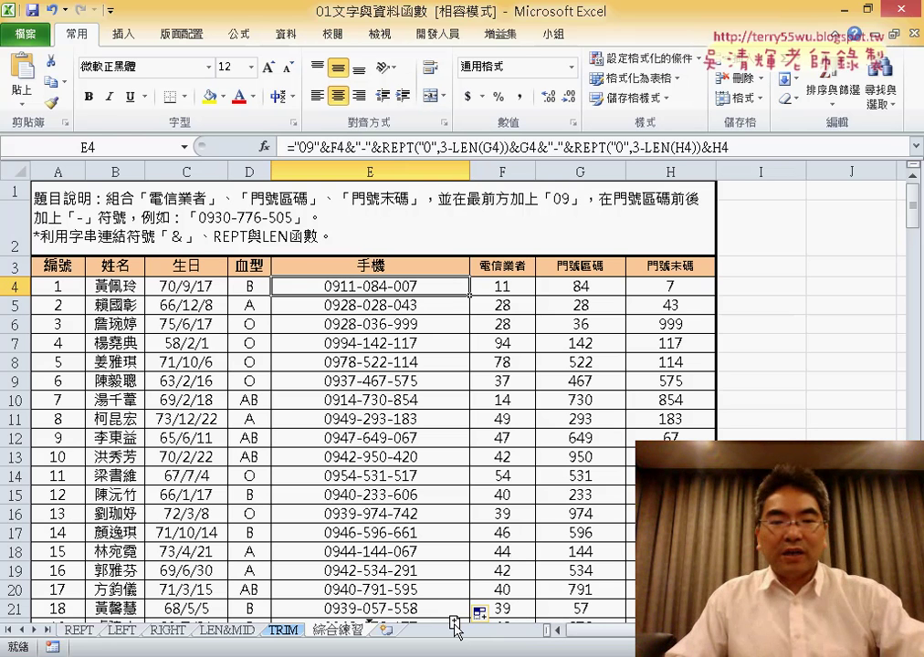
{"action": "left_click_drag", "start_coordinate": [454, 630], "coordinate": [458, 632]}
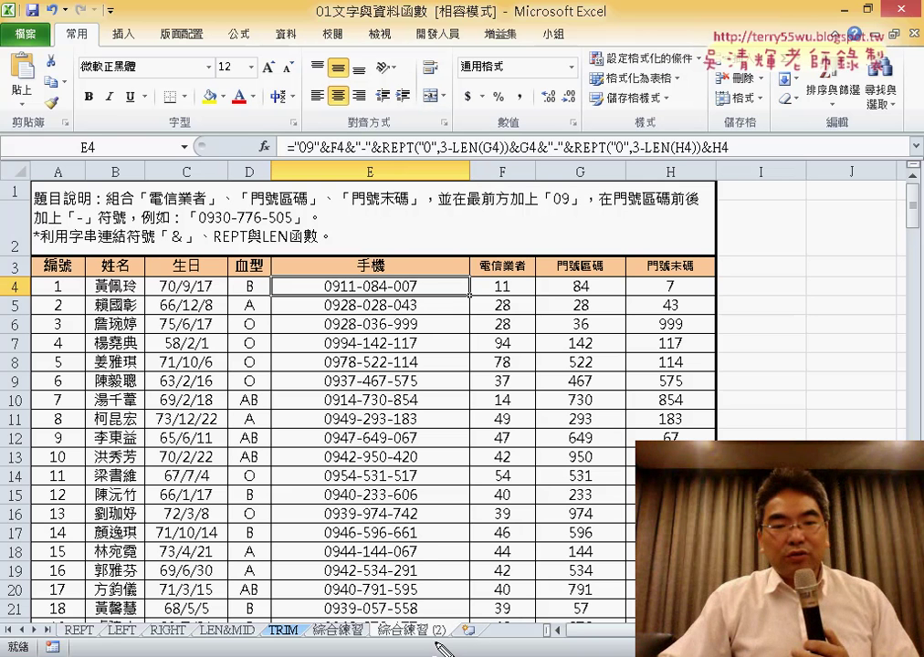
{"action": "left_click_drag", "start_coordinate": [442, 644], "coordinate": [437, 618]}
Step: Rename the copied sheet from 綜合練習 (2) to 綜合練習 (TEXT)
{"action": "mouse_move", "coordinate": [457, 495]}
{"action": "left_mouse_down"}
{"action": "mouse_move", "coordinate": [422, 596]}
{"action": "mouse_move", "coordinate": [444, 568]}
{"action": "left_mouse_up"}
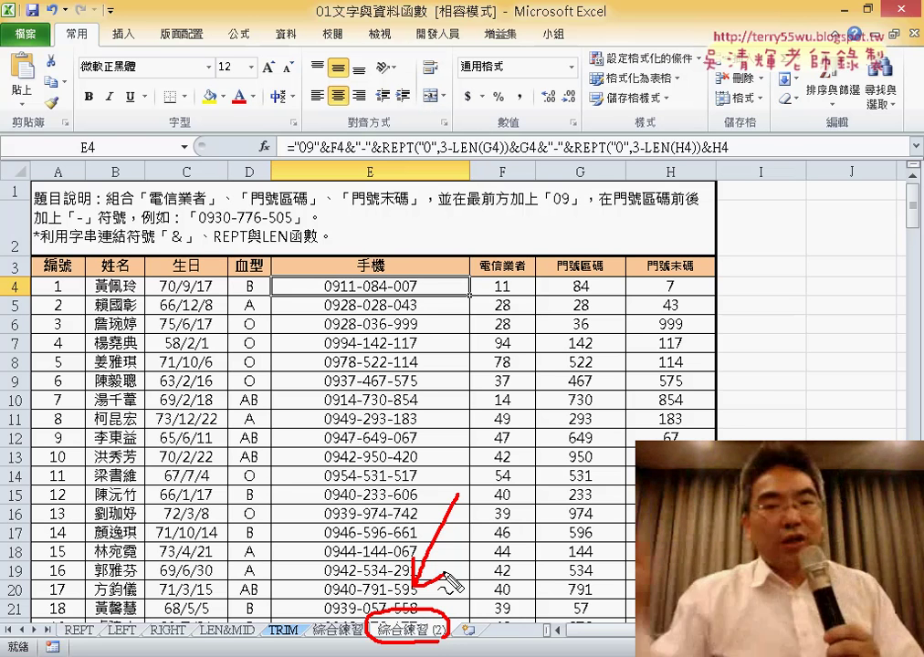
{"action": "key", "text": "Escape"}
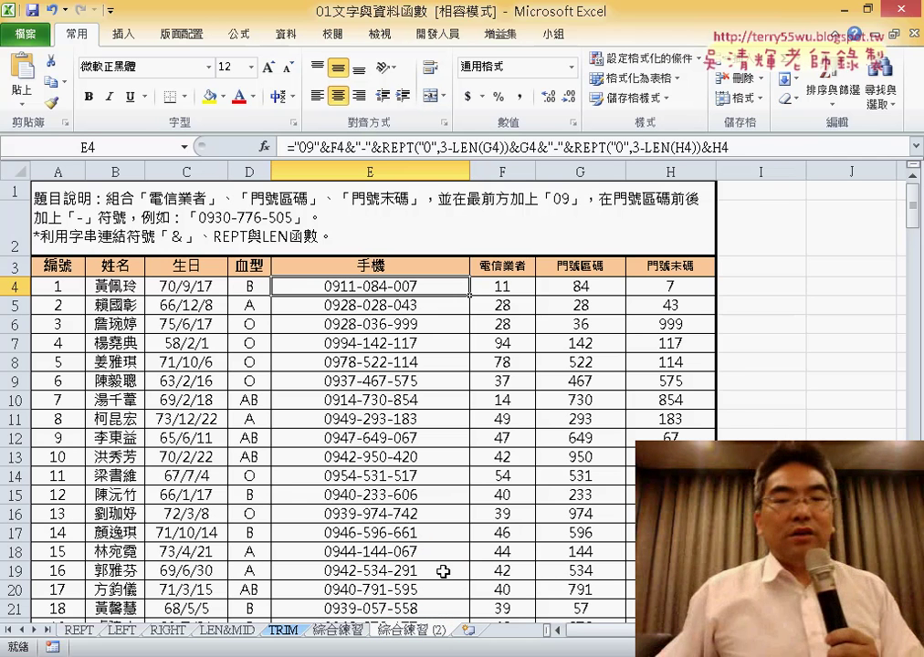
{"action": "left_click", "coordinate": [440, 628]}
{"action": "type", "text": "TEXT"}
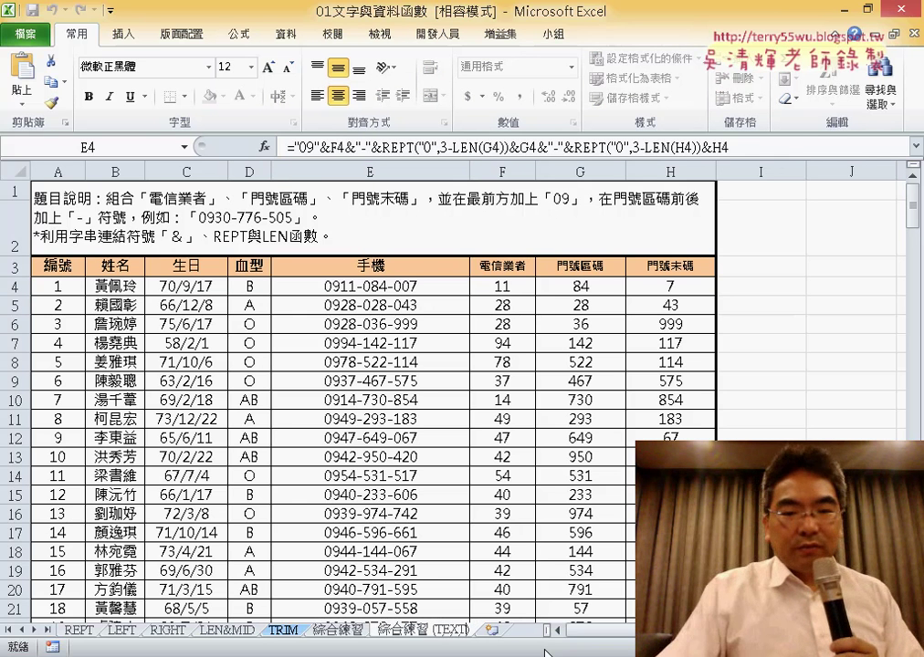
{"action": "key", "text": "Return"}
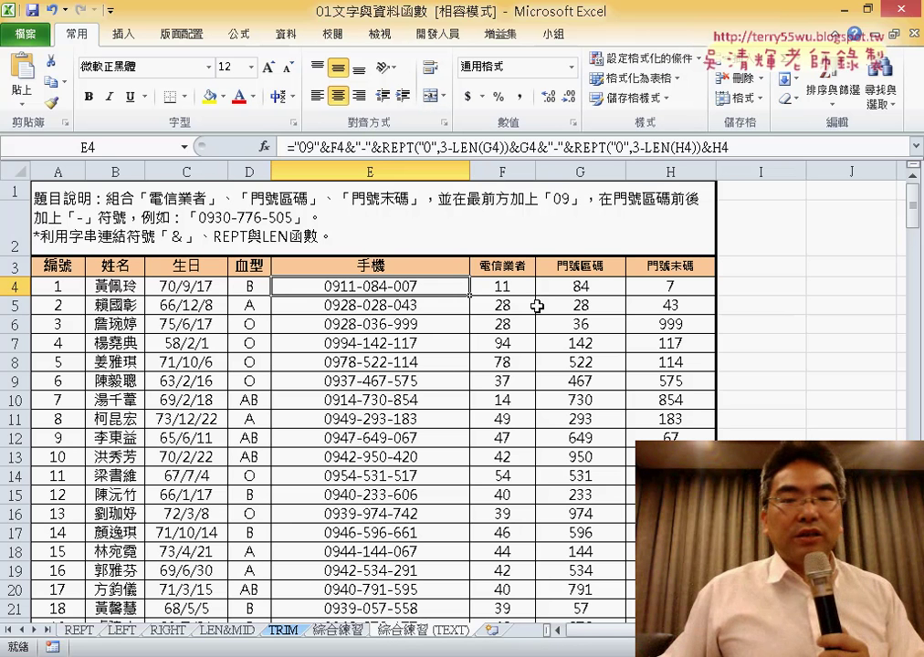
Step: Select the door-code cells G4:H4 and bring up Format Cells with Ctrl+1
{"action": "left_click_drag", "start_coordinate": [589, 289], "coordinate": [696, 294]}
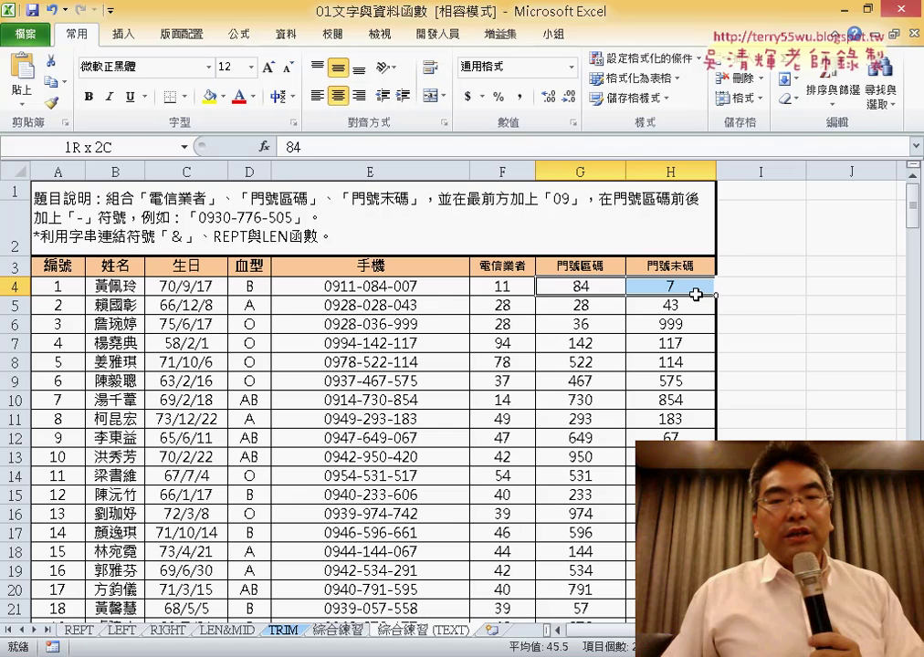
{"action": "left_click_drag", "start_coordinate": [611, 281], "coordinate": [662, 289]}
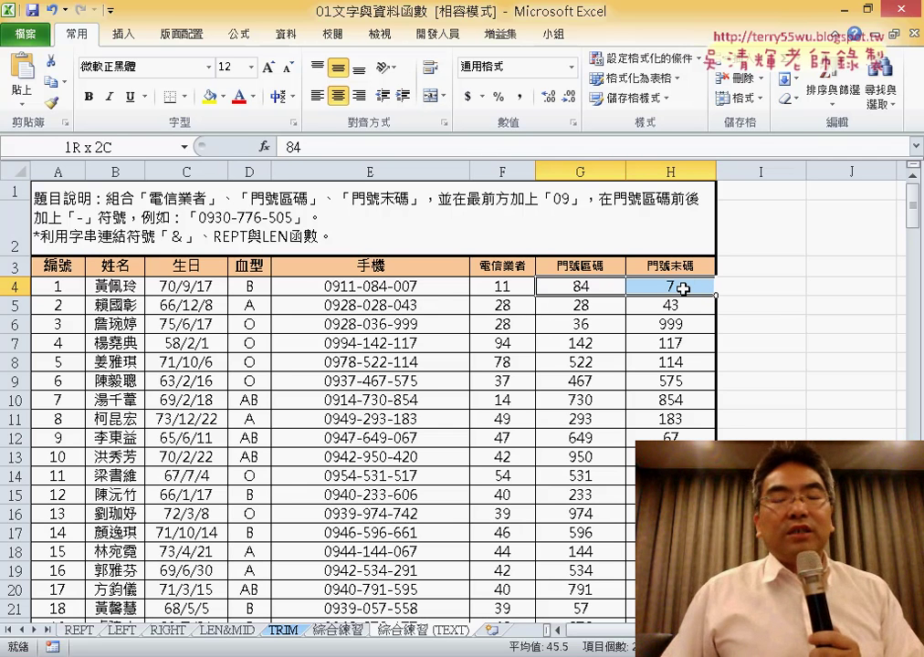
{"action": "left_click_drag", "start_coordinate": [608, 290], "coordinate": [659, 295]}
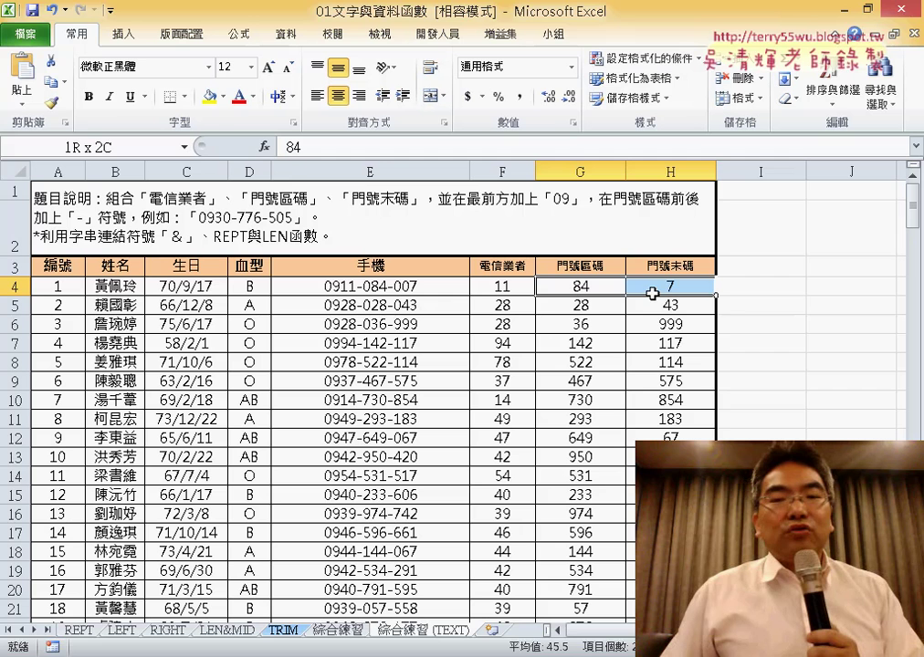
{"action": "right_click", "coordinate": [603, 289]}
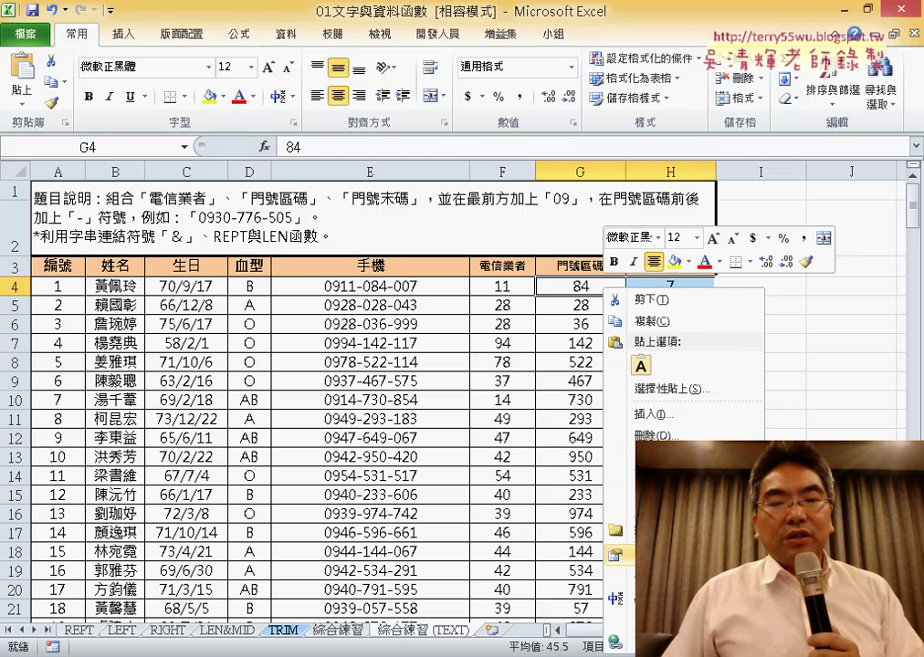
{"action": "key", "text": "Escape"}
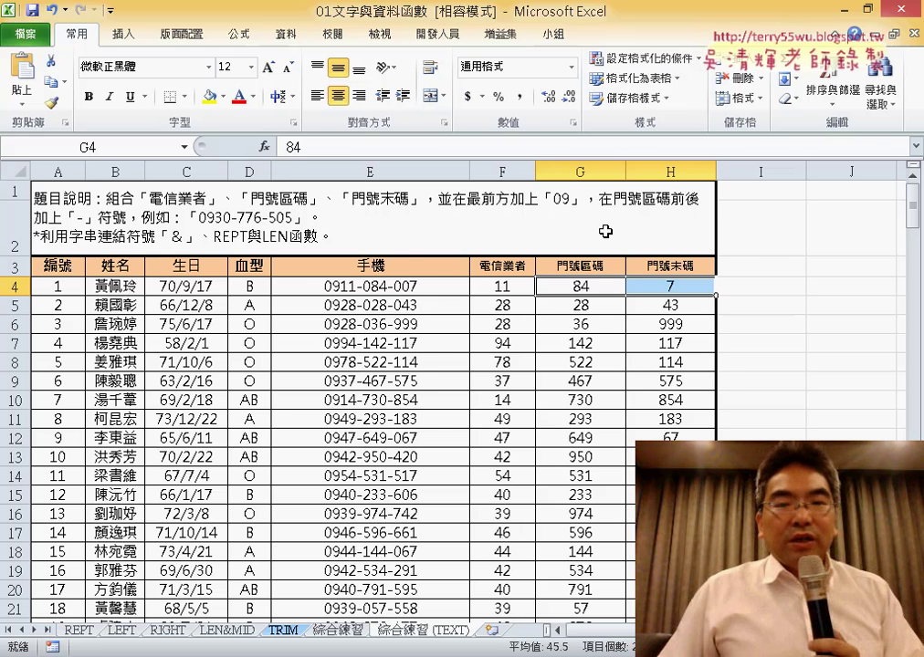
{"action": "key", "text": "ctrl+1"}
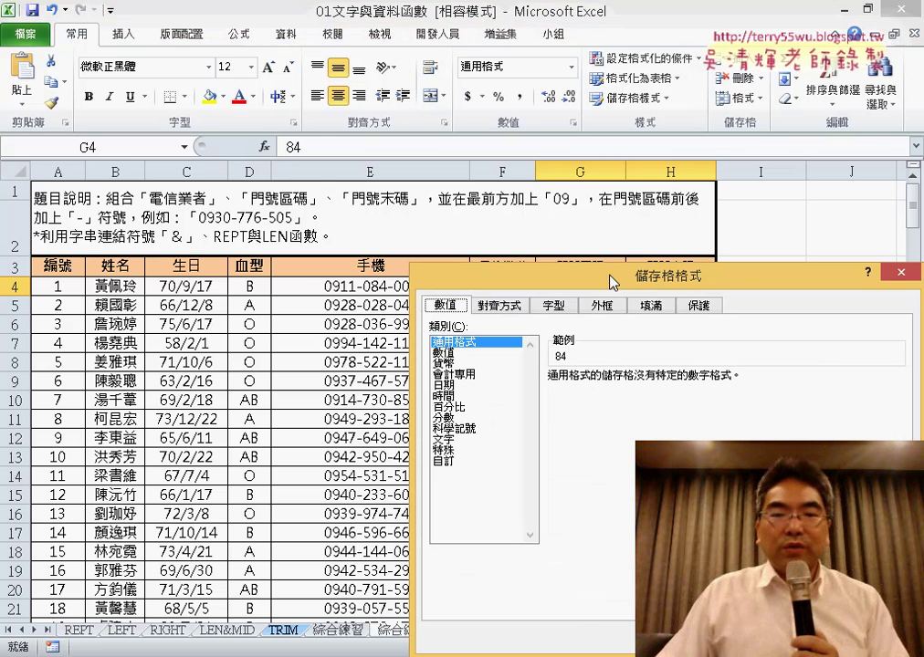
Step: Apply the Custom number format 000 to G4:H4, replacing G/通用格式, so 84 shows as 084
{"action": "left_click_drag", "start_coordinate": [610, 283], "coordinate": [391, 43]}
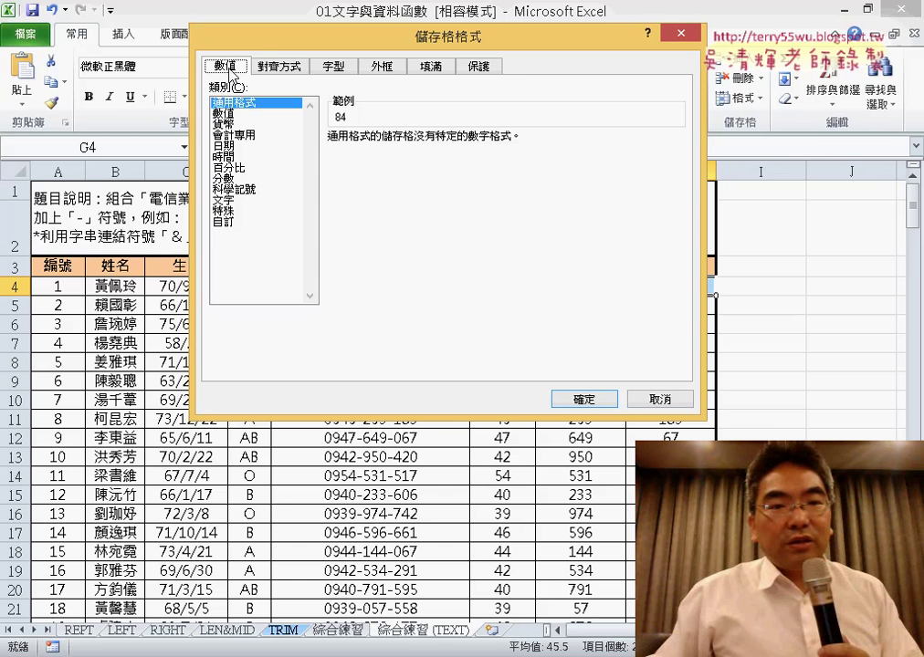
{"action": "left_click", "coordinate": [223, 222]}
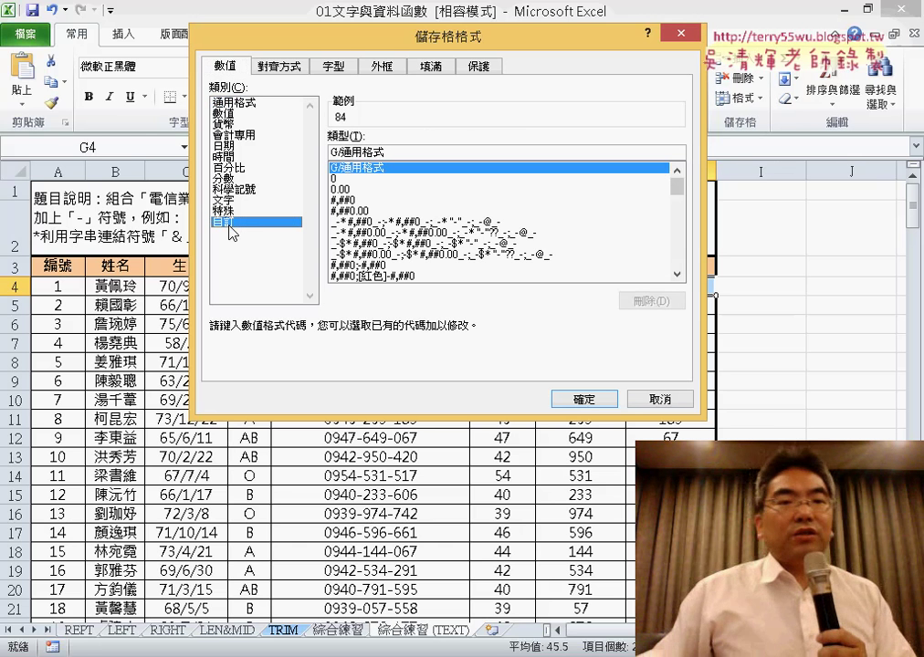
{"action": "mouse_move", "coordinate": [223, 240]}
{"action": "left_mouse_down"}
{"action": "mouse_move", "coordinate": [245, 239]}
{"action": "mouse_move", "coordinate": [239, 248]}
{"action": "left_mouse_up"}
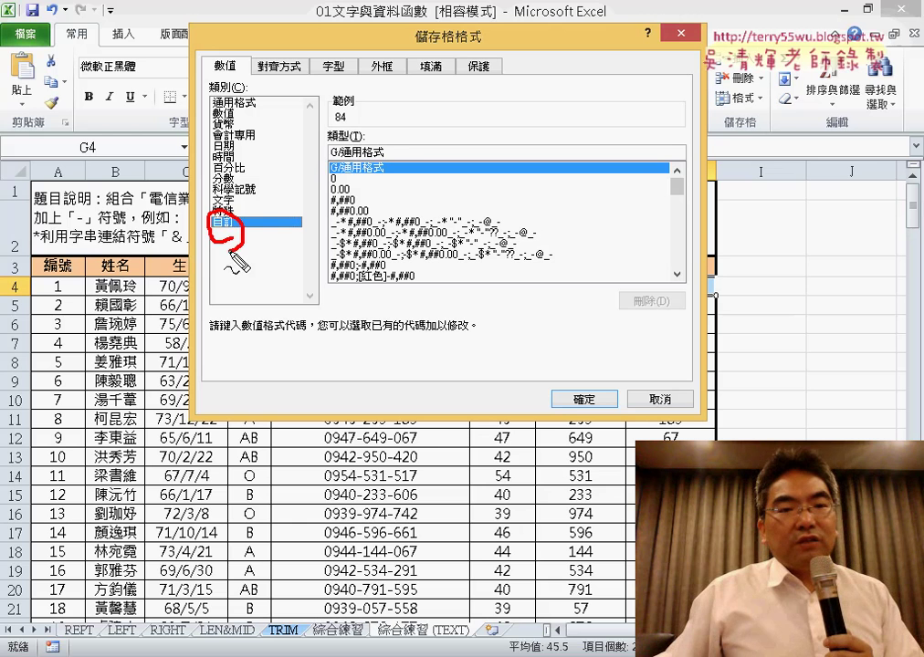
{"action": "mouse_move", "coordinate": [399, 141]}
{"action": "left_mouse_down"}
{"action": "mouse_move", "coordinate": [309, 160]}
{"action": "mouse_move", "coordinate": [409, 148]}
{"action": "left_mouse_up"}
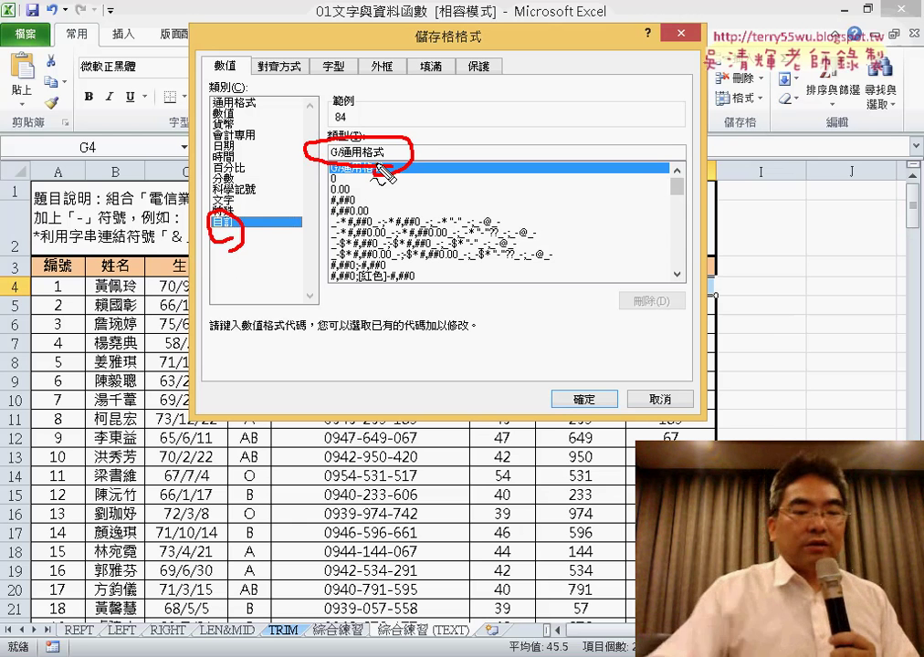
{"action": "key", "text": "Escape"}
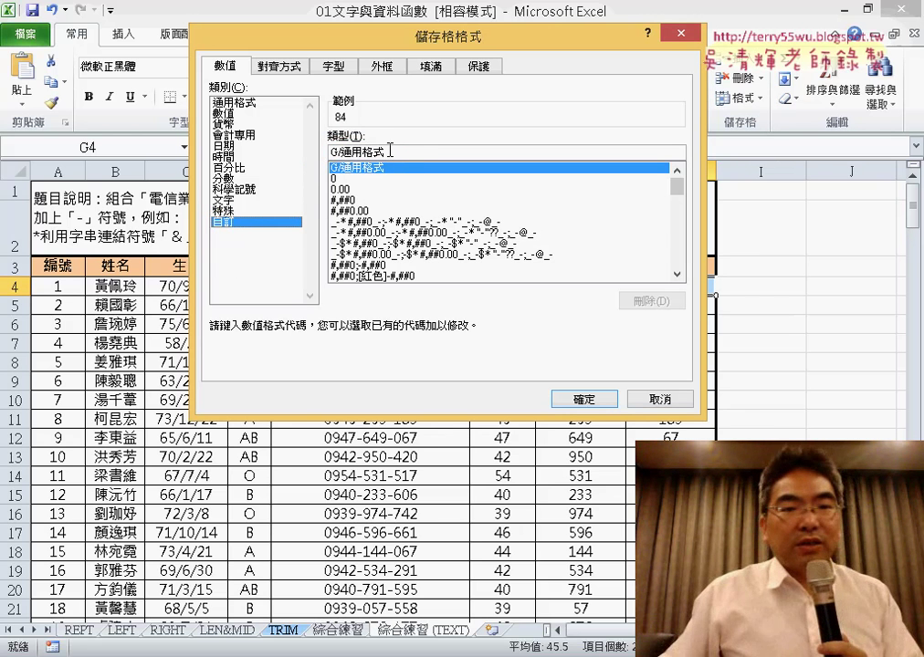
{"action": "type", "text": "0"}
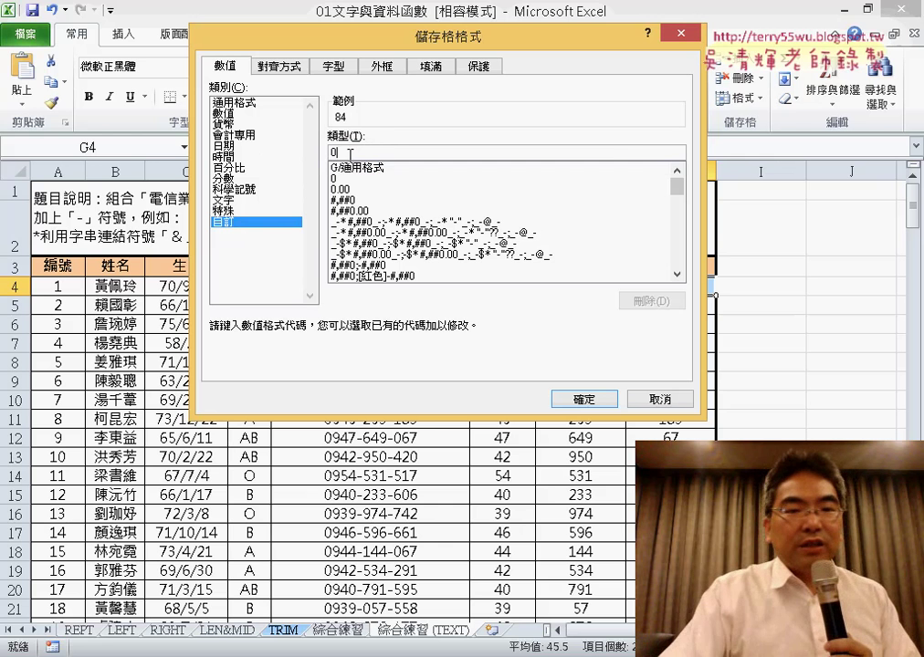
{"action": "type", "text": "00"}
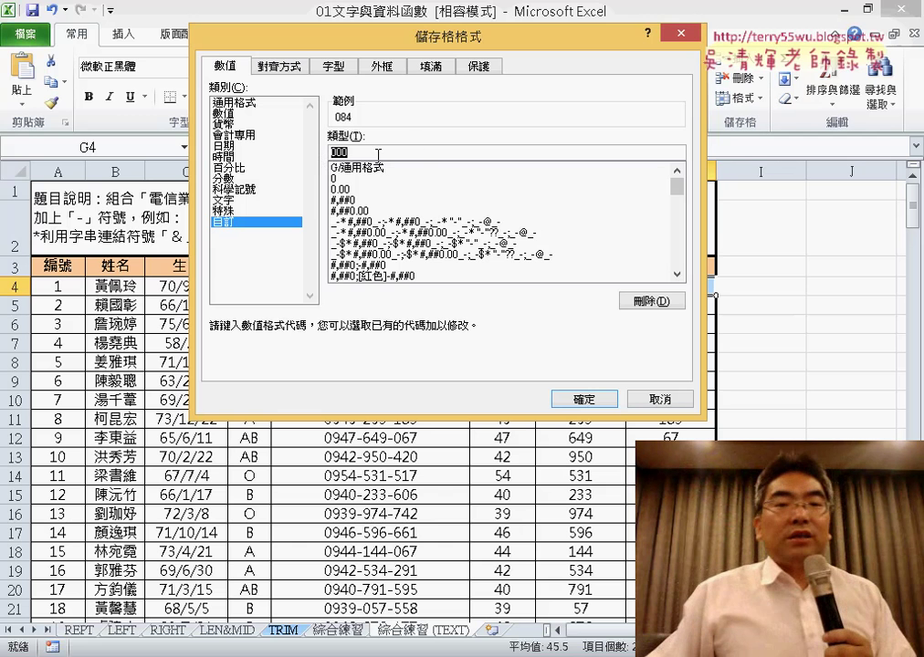
{"action": "left_click", "coordinate": [595, 403]}
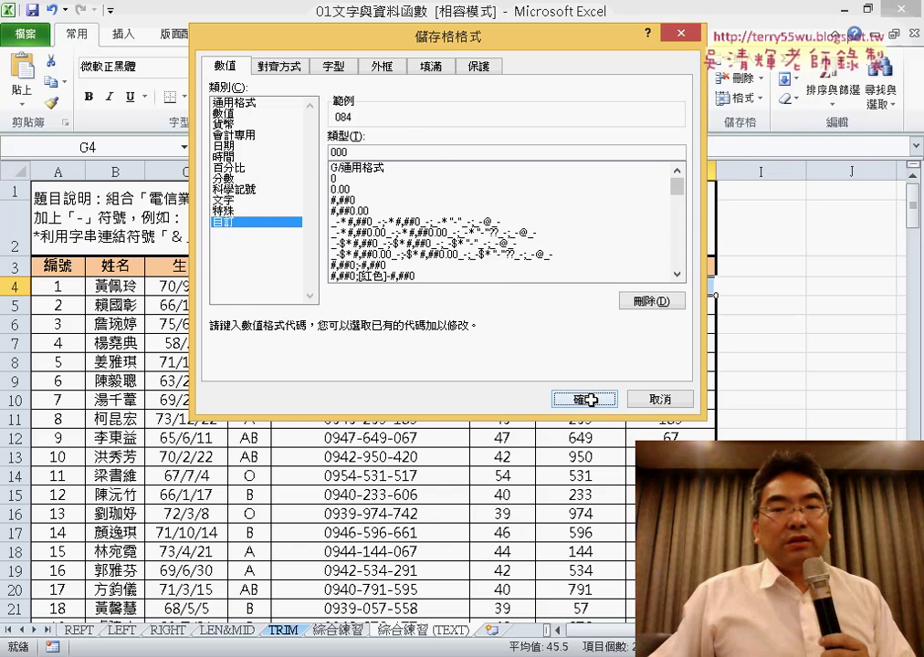
Step: Select G4 and annotate that it displays 084 while the stored value is still 84
{"action": "left_click_drag", "start_coordinate": [571, 289], "coordinate": [677, 288]}
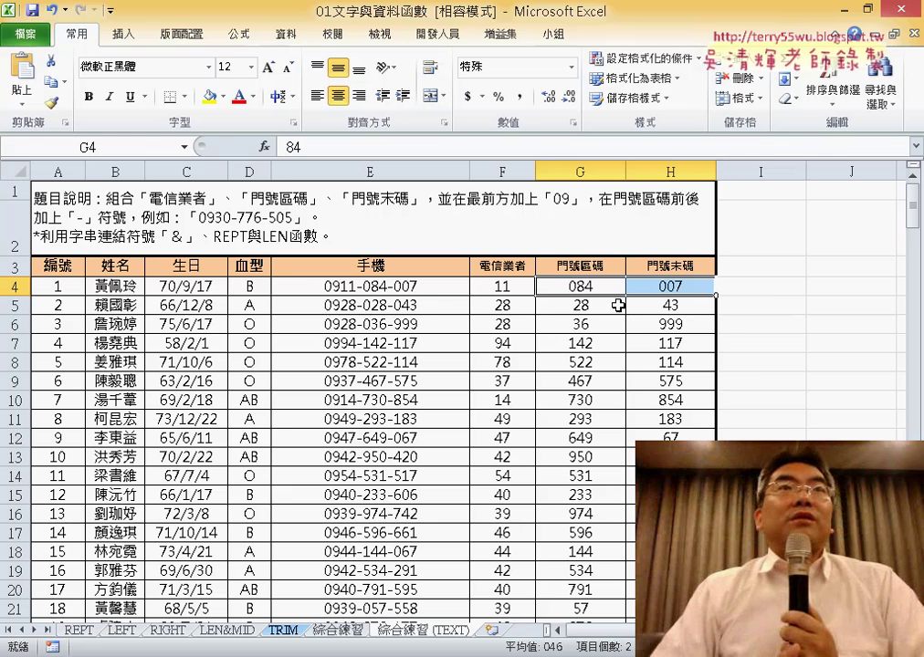
{"action": "left_click", "coordinate": [587, 286]}
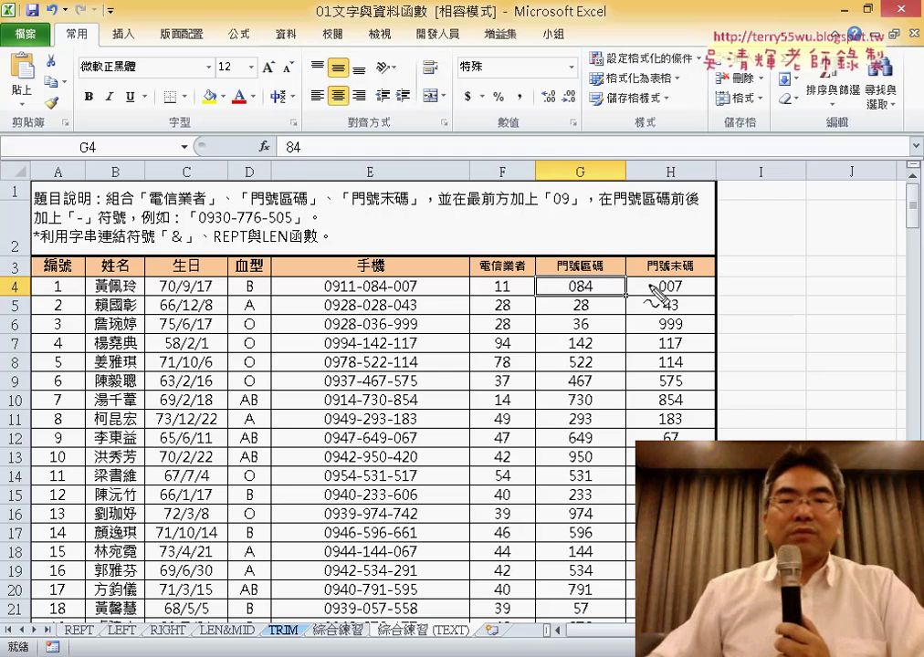
{"action": "left_click_drag", "start_coordinate": [606, 270], "coordinate": [571, 310]}
{"action": "left_click_drag", "start_coordinate": [291, 169], "coordinate": [310, 172]}
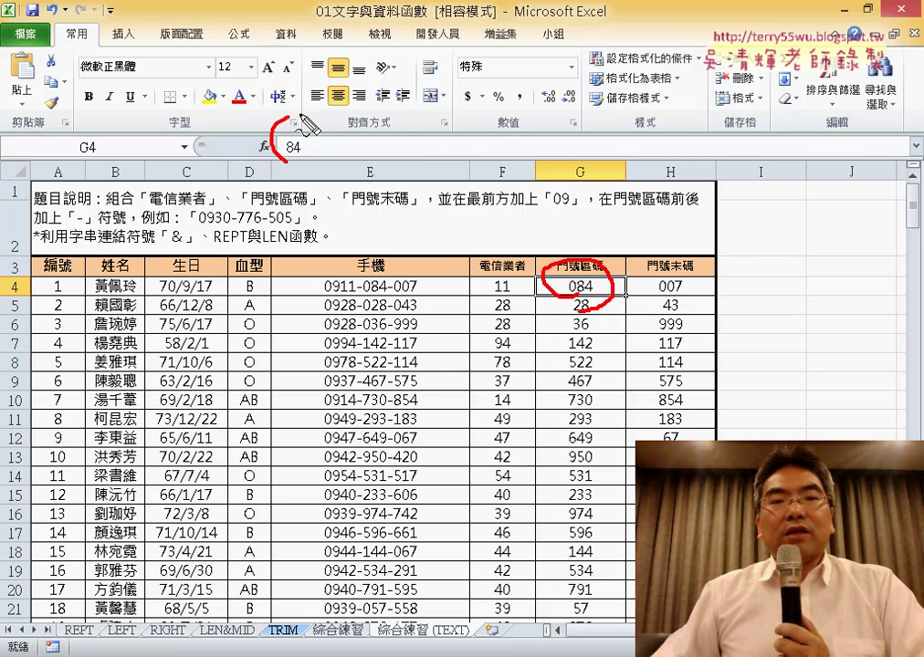
{"action": "mouse_move", "coordinate": [570, 270]}
{"action": "left_mouse_down"}
{"action": "mouse_move", "coordinate": [340, 148]}
{"action": "mouse_move", "coordinate": [354, 157]}
{"action": "left_mouse_up"}
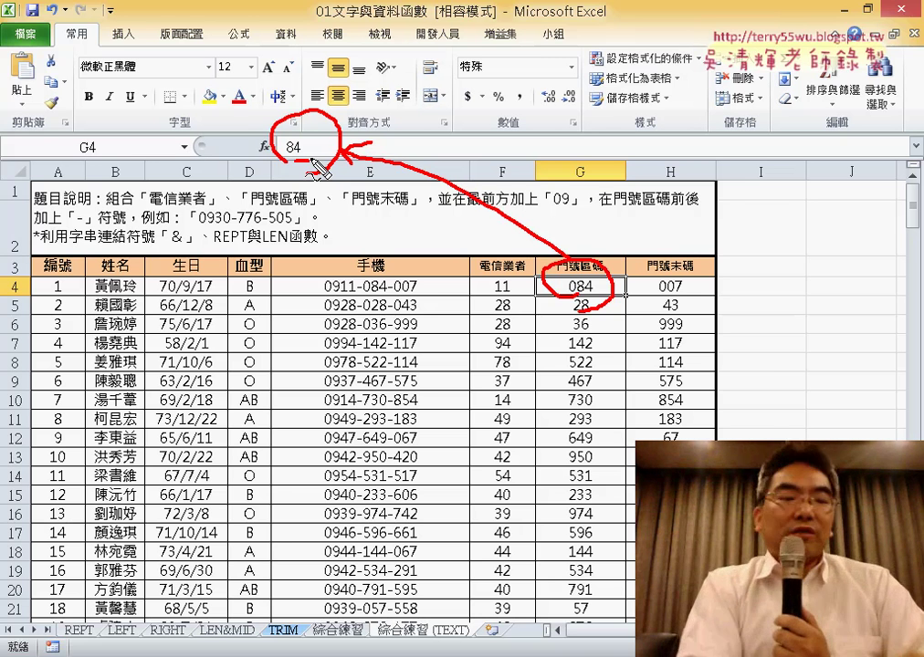
{"action": "key", "text": "Escape"}
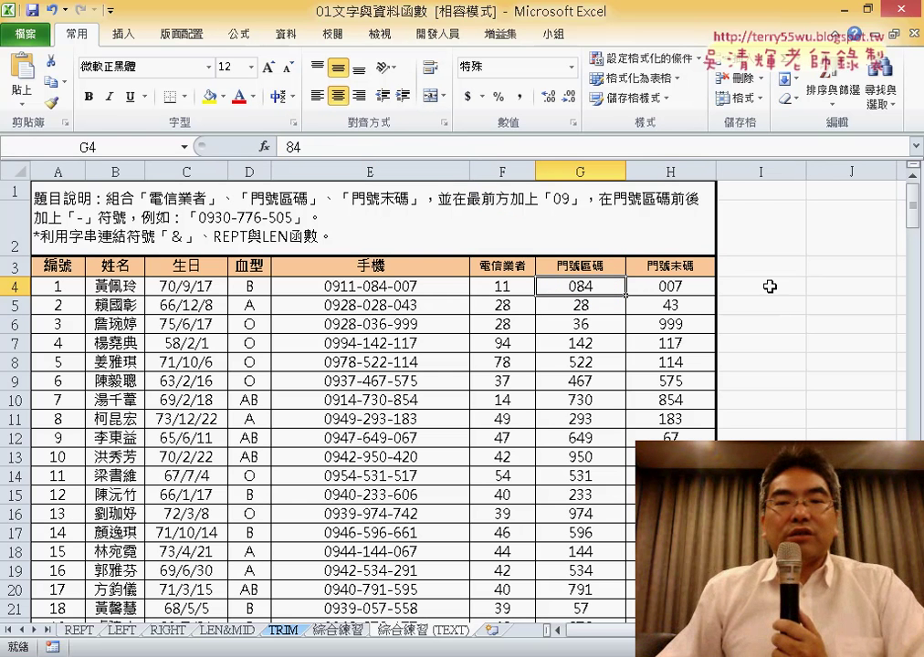
Step: Narrow column I and select cell J4 for a new formula
{"action": "left_click_drag", "start_coordinate": [805, 177], "coordinate": [751, 177]}
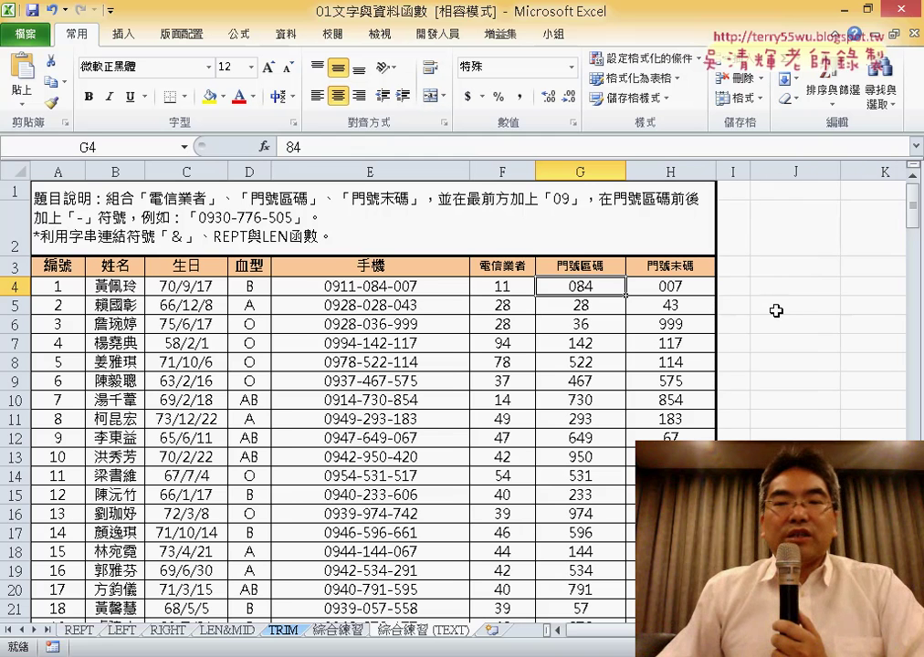
{"action": "left_click", "coordinate": [782, 290]}
{"action": "scroll", "coordinate": [782, 289], "scroll_direction": "right", "scroll_amount": 1}
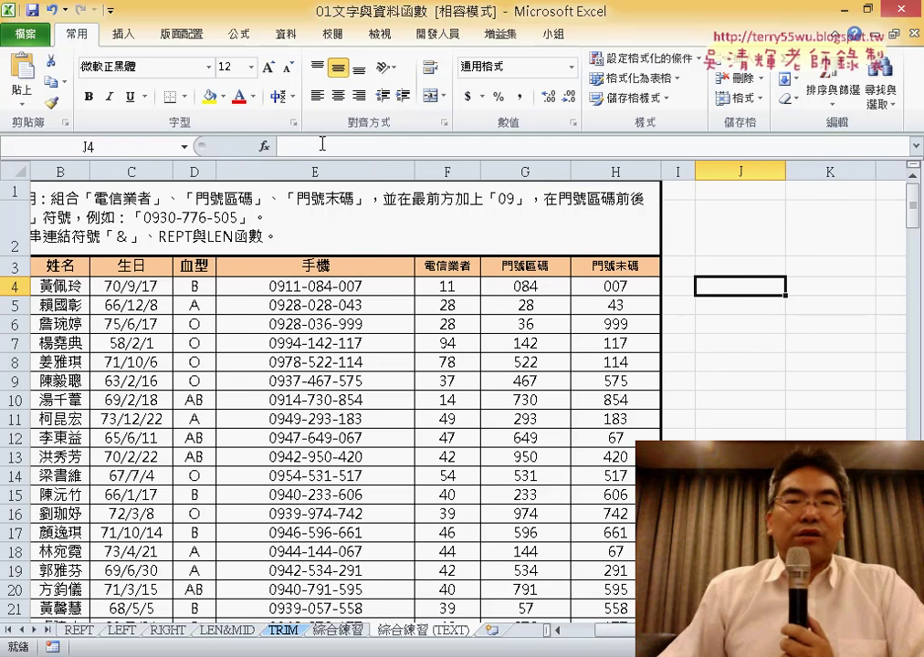
Step: In Insert Function, pick TEXT from the 文字 (Text) category
{"action": "left_click", "coordinate": [264, 146]}
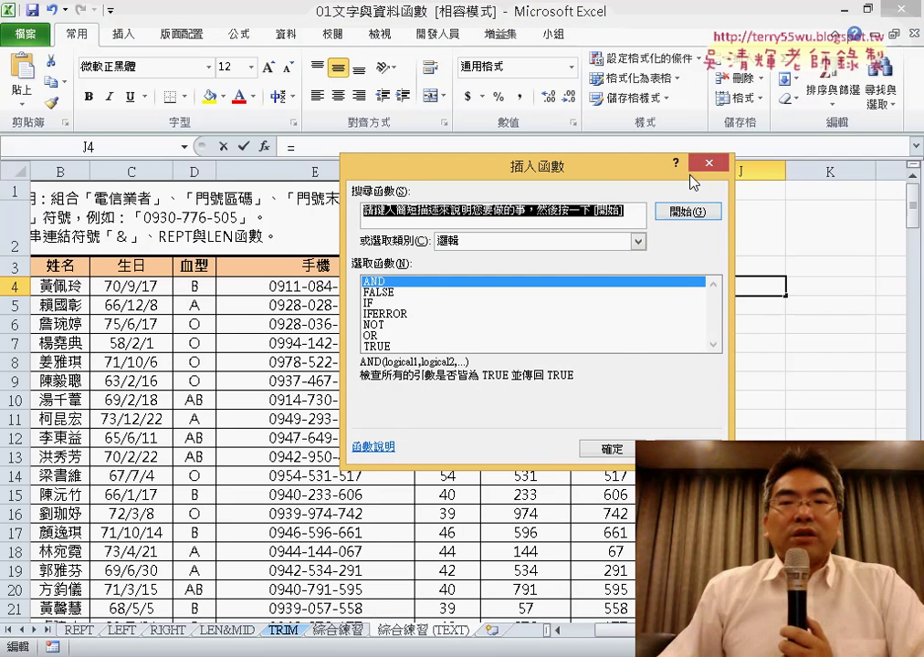
{"action": "left_click", "coordinate": [576, 242]}
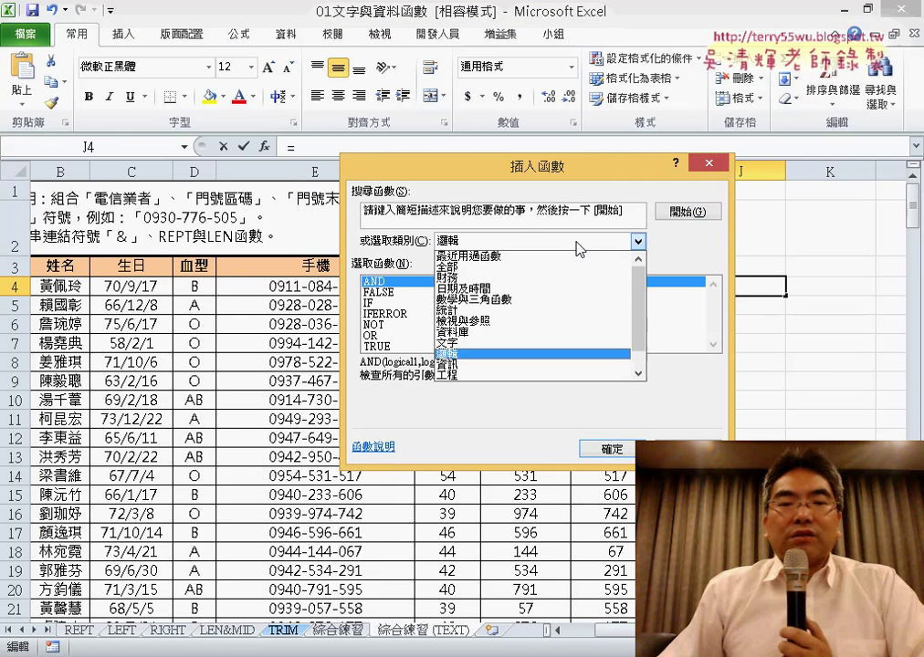
{"action": "left_click", "coordinate": [443, 272]}
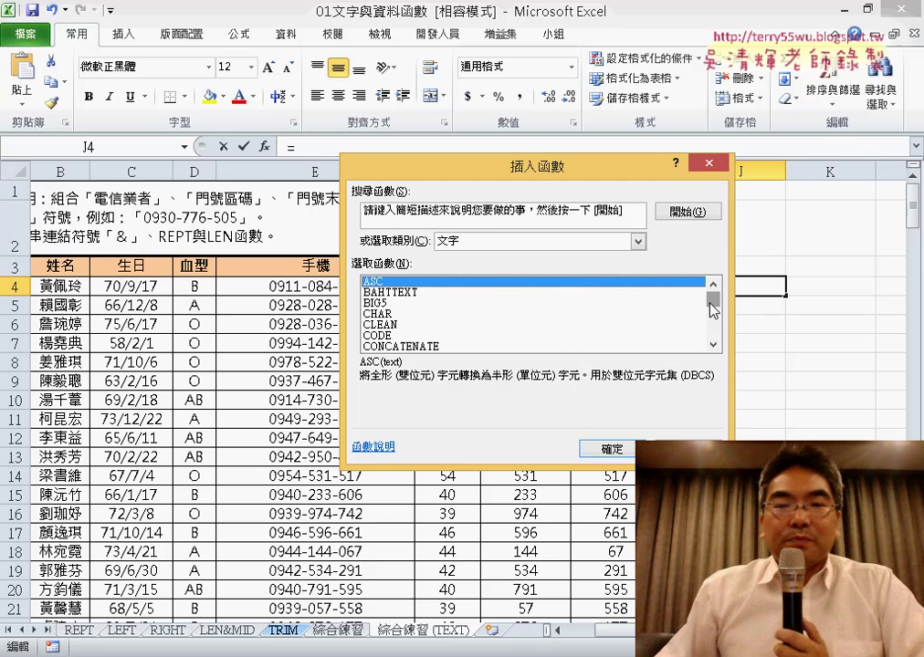
{"action": "left_click_drag", "start_coordinate": [710, 304], "coordinate": [714, 347]}
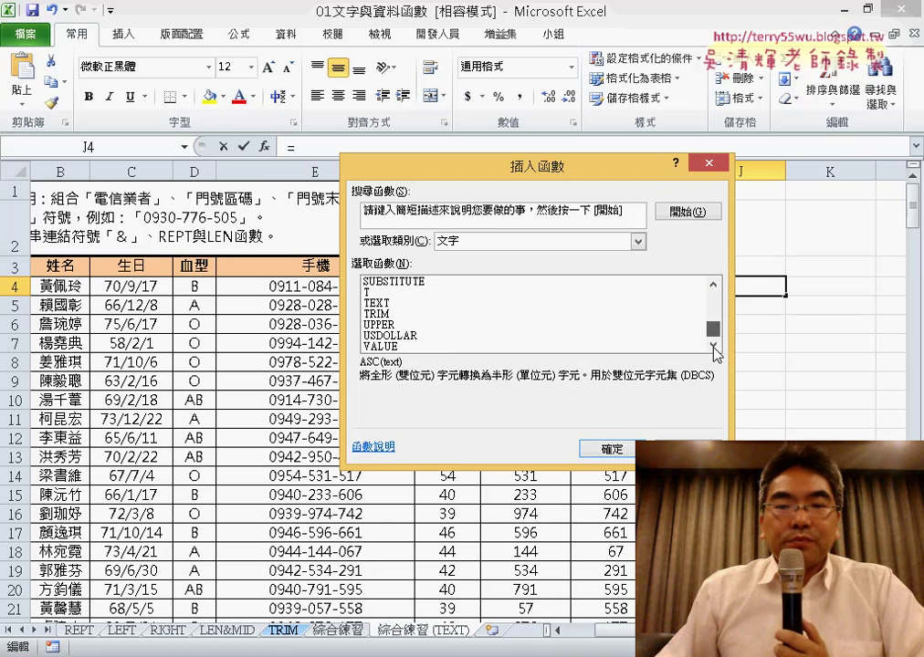
{"action": "left_click", "coordinate": [388, 303]}
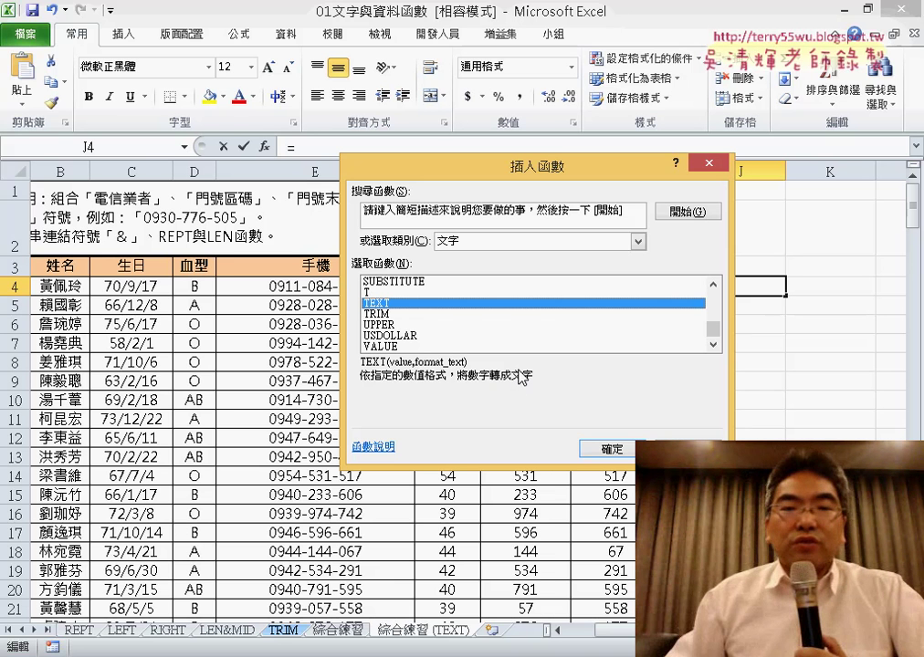
Step: Enter =TEXT(G4,"000") in J4, annotating how 84 becomes 084
{"action": "left_click", "coordinate": [614, 451]}
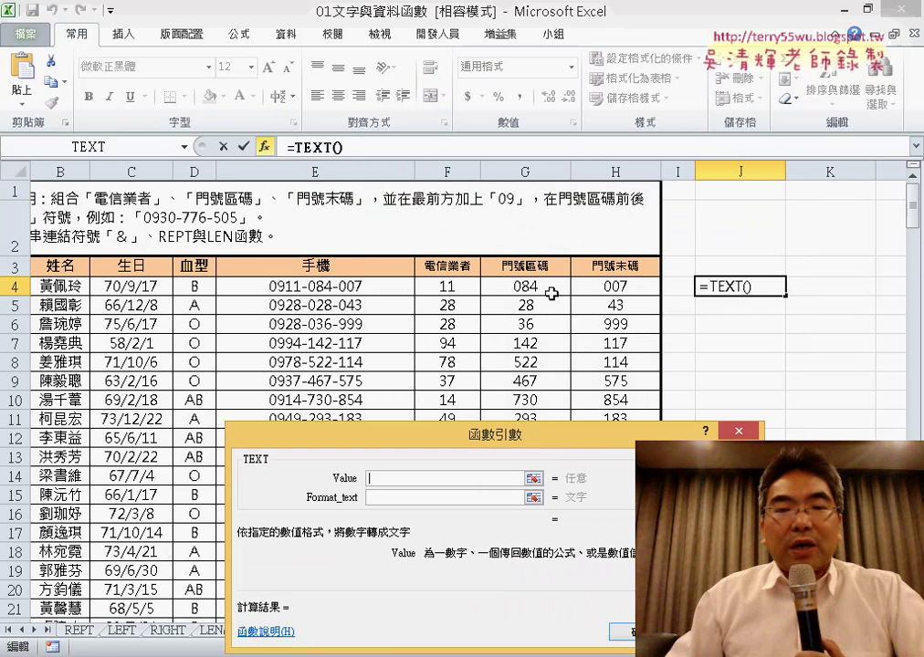
{"action": "left_click", "coordinate": [552, 293]}
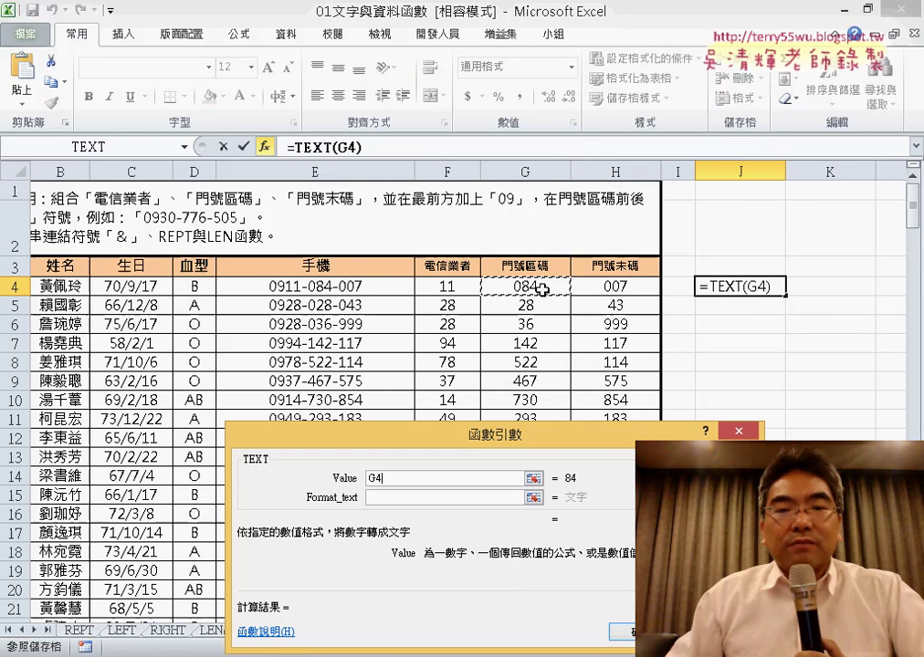
{"action": "left_click", "coordinate": [415, 496]}
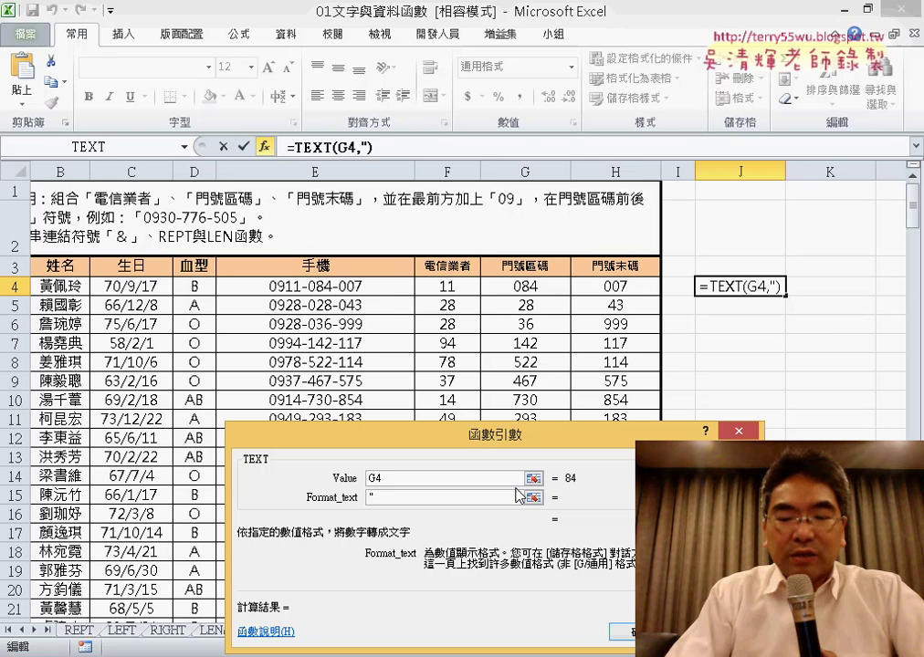
{"action": "type", "text": "\""}
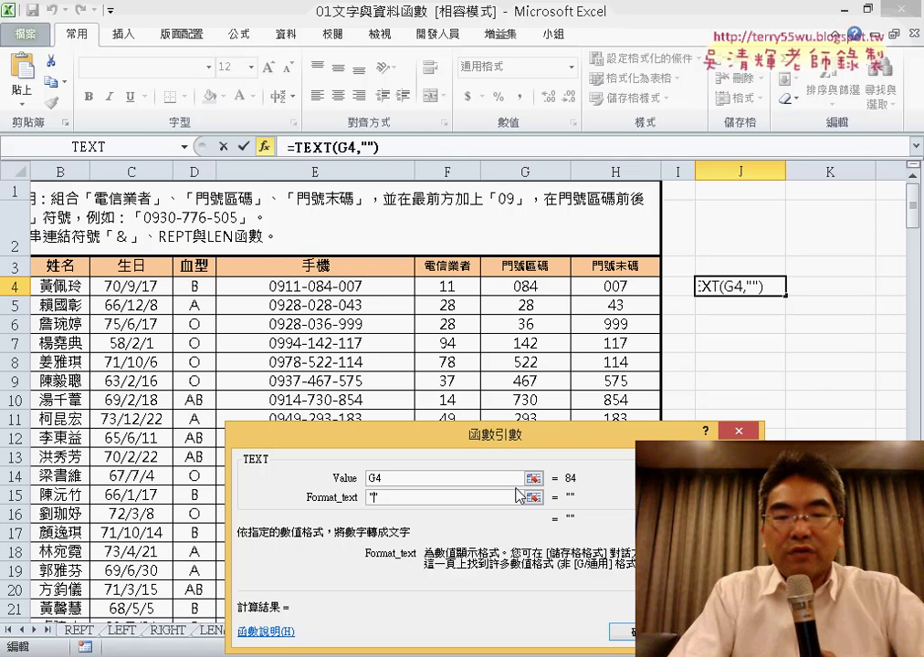
{"action": "type", "text": "000"}
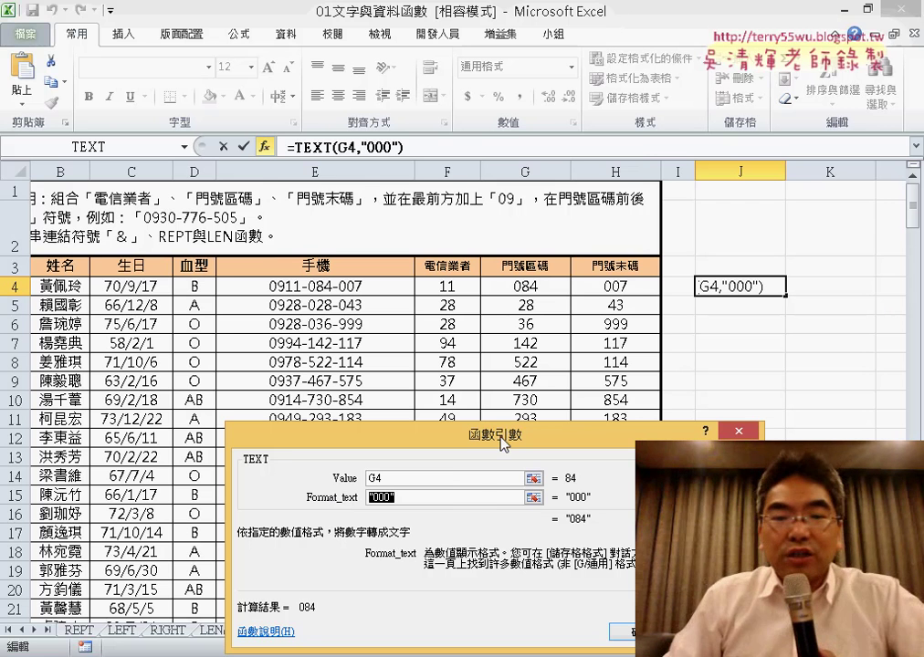
{"action": "mouse_move", "coordinate": [501, 435]}
{"action": "left_mouse_down"}
{"action": "mouse_move", "coordinate": [402, 186]}
{"action": "mouse_move", "coordinate": [382, 88]}
{"action": "left_mouse_up"}
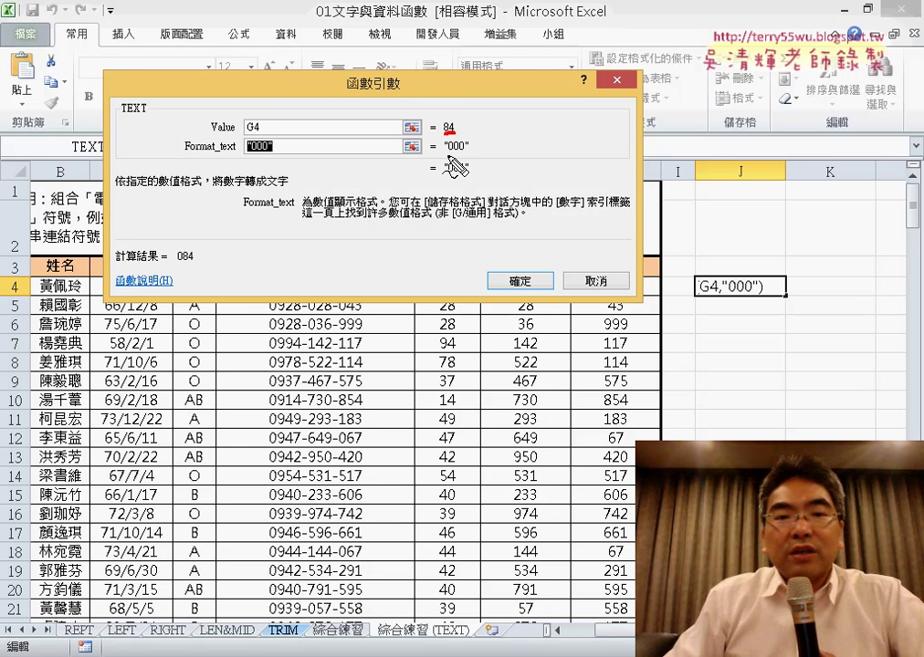
{"action": "mouse_move", "coordinate": [445, 155]}
{"action": "left_mouse_down"}
{"action": "mouse_move", "coordinate": [459, 155]}
{"action": "mouse_move", "coordinate": [467, 174]}
{"action": "left_mouse_up"}
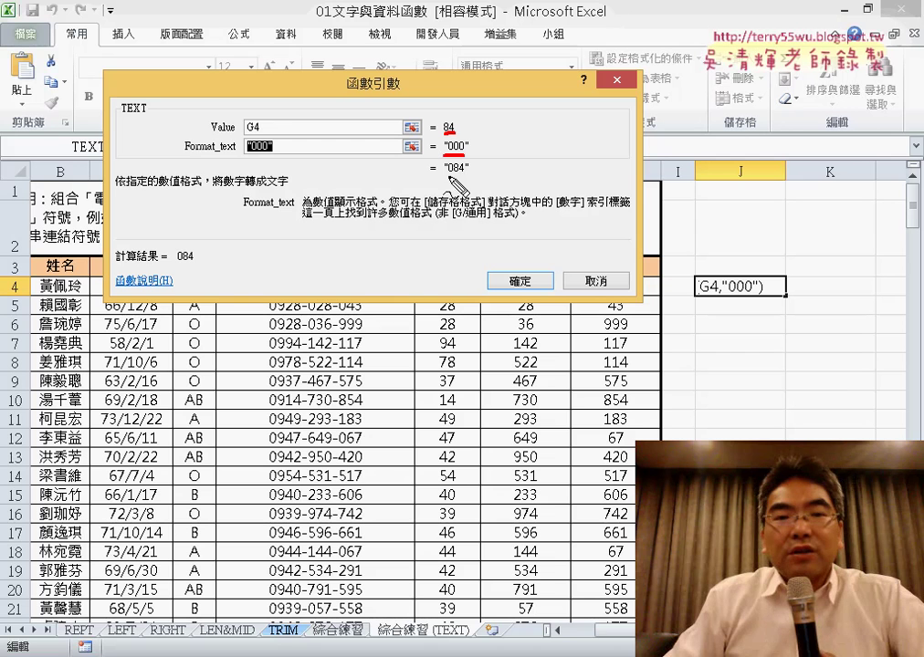
{"action": "left_click_drag", "start_coordinate": [462, 119], "coordinate": [470, 175]}
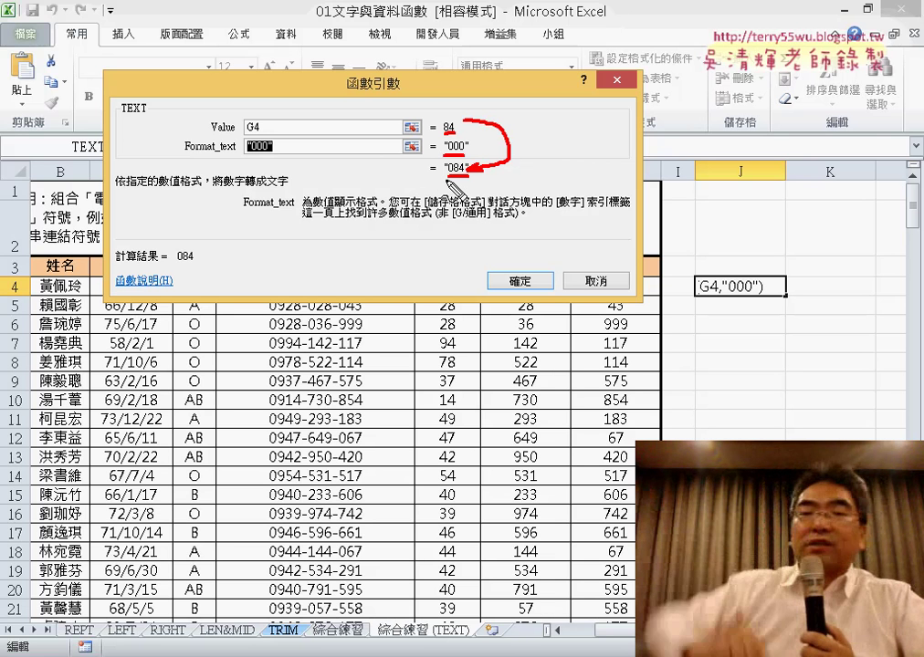
{"action": "key", "text": "Escape"}
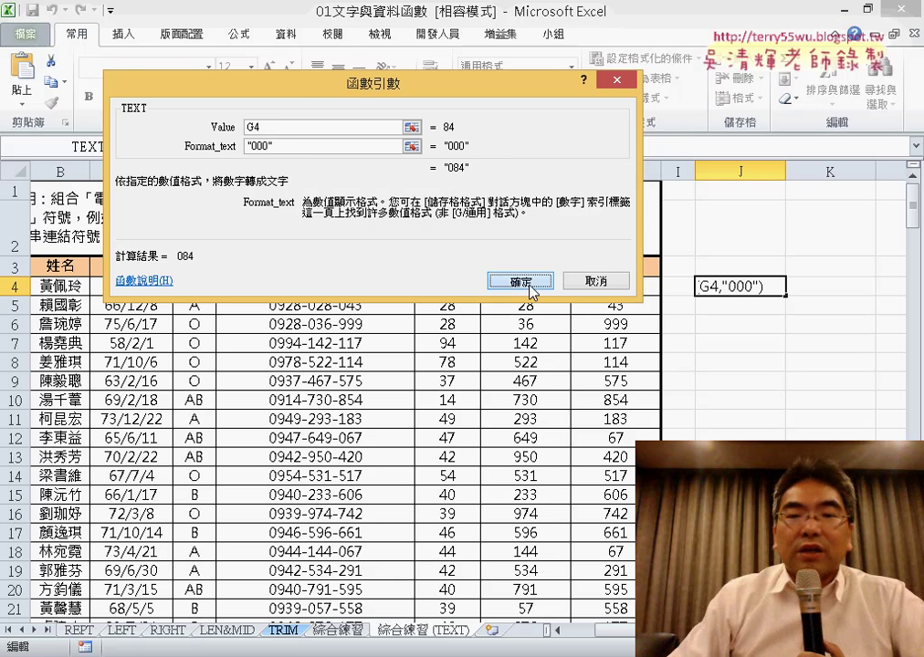
{"action": "left_click", "coordinate": [530, 282]}
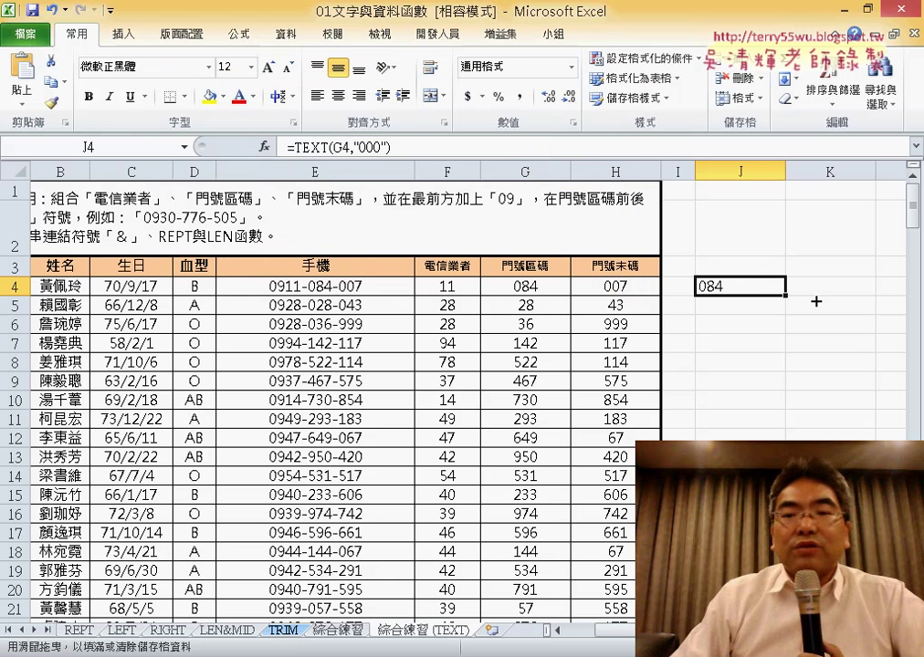
Step: Copy the TEXT formula across to K4 and down the list, then select E4
{"action": "mouse_move", "coordinate": [786, 299]}
{"action": "left_mouse_down"}
{"action": "mouse_move", "coordinate": [865, 305]}
{"action": "mouse_move", "coordinate": [875, 402]}
{"action": "left_mouse_up"}
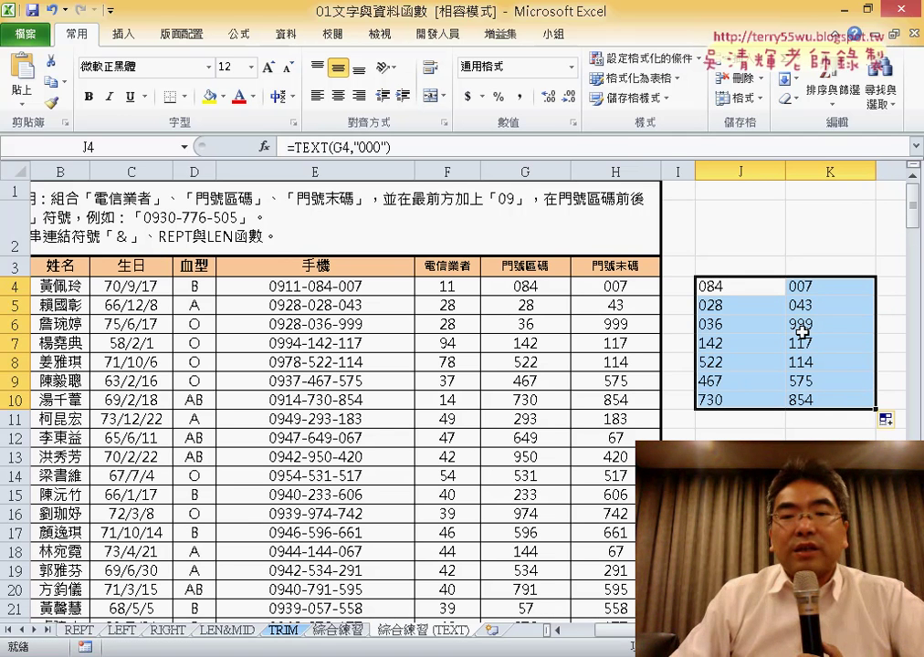
{"action": "double_click", "coordinate": [873, 409]}
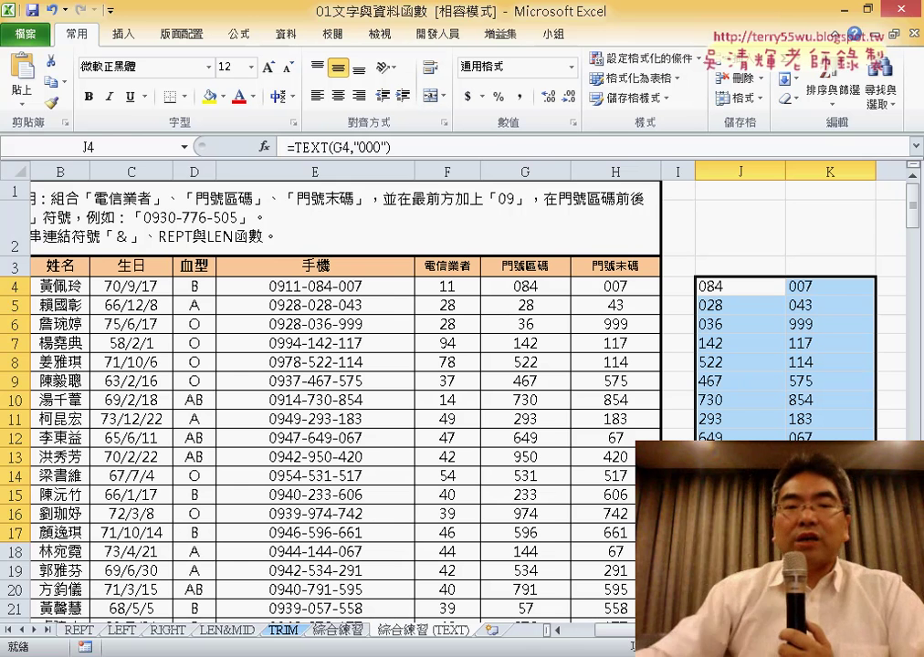
{"action": "left_click", "coordinate": [385, 287]}
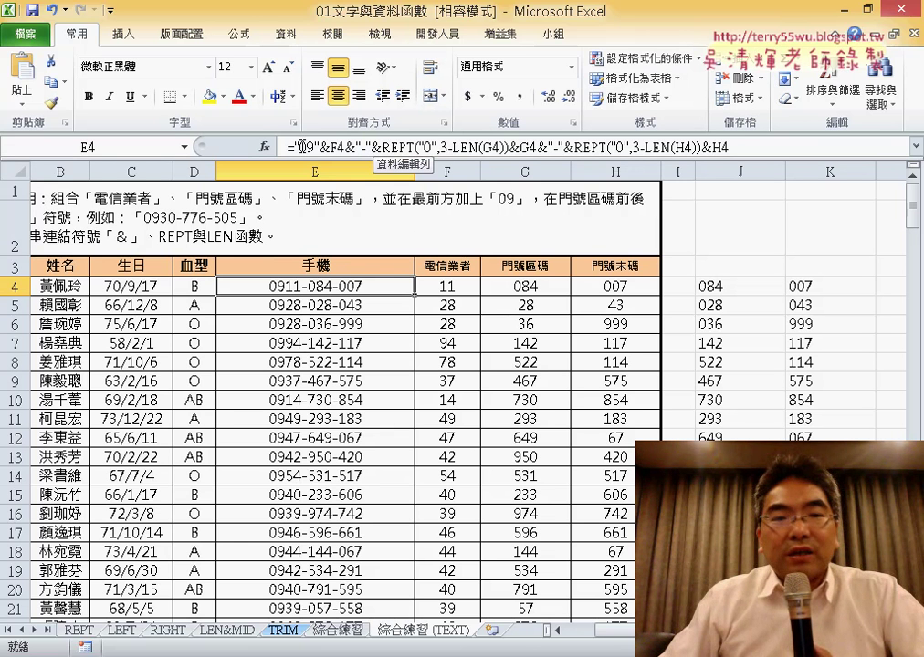
Step: Replace the REPT/LEN padding in E4's phone formula with text(G4,"000")
{"action": "left_click_drag", "start_coordinate": [383, 146], "coordinate": [884, 148]}
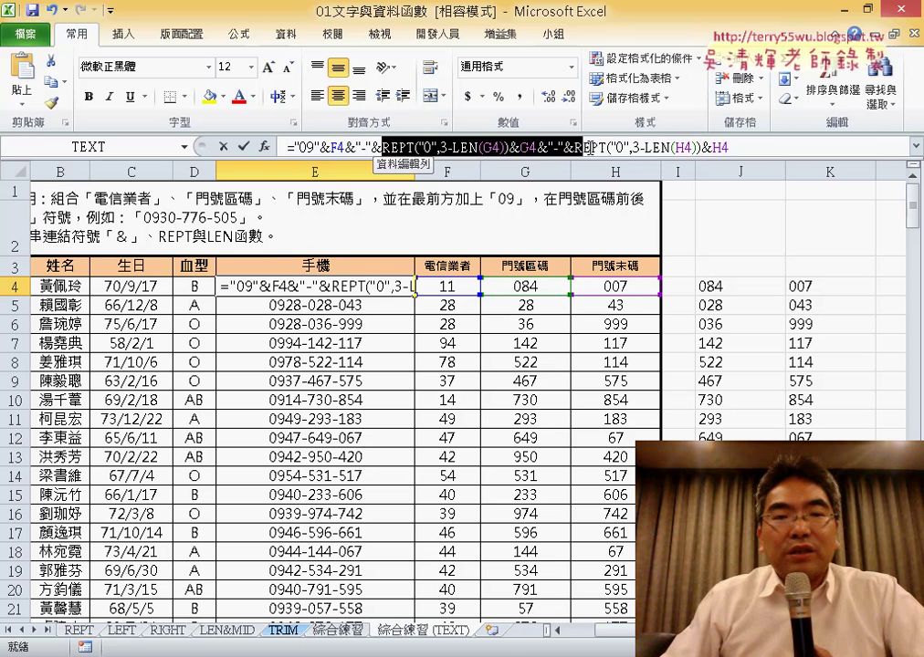
{"action": "key", "text": "Delete"}
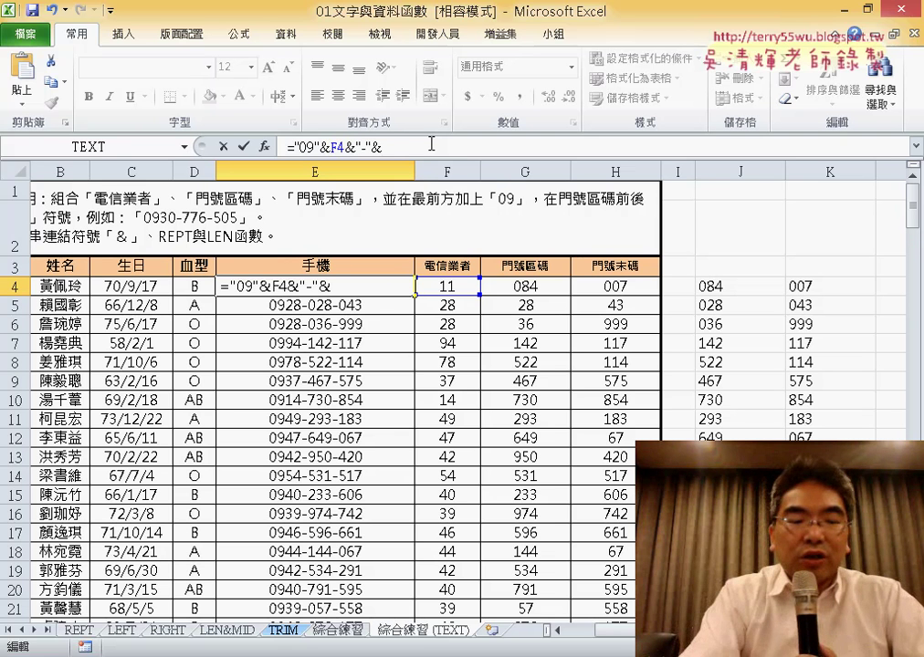
{"action": "type", "text": "text"}
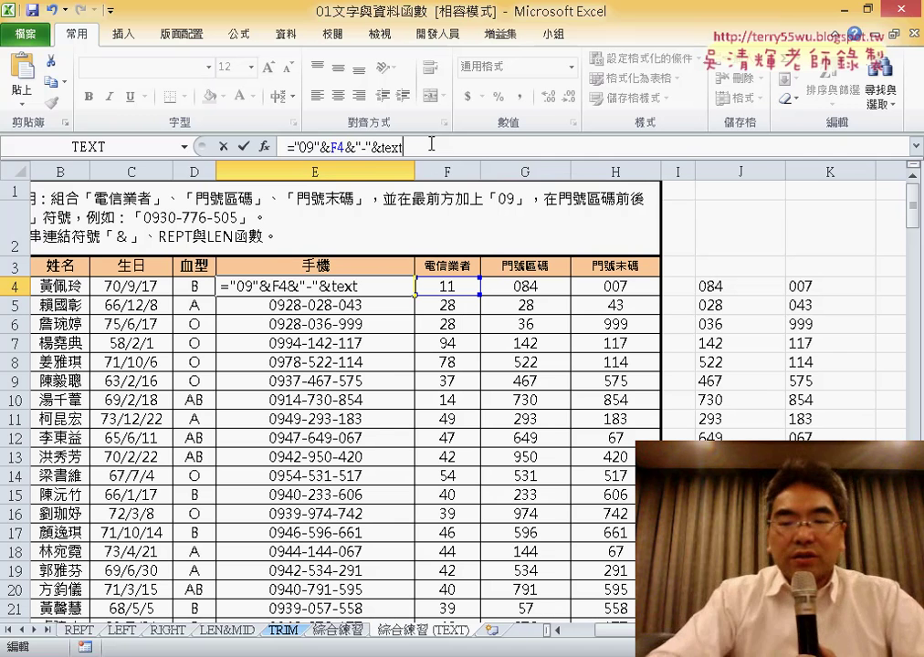
{"action": "type", "text": "("}
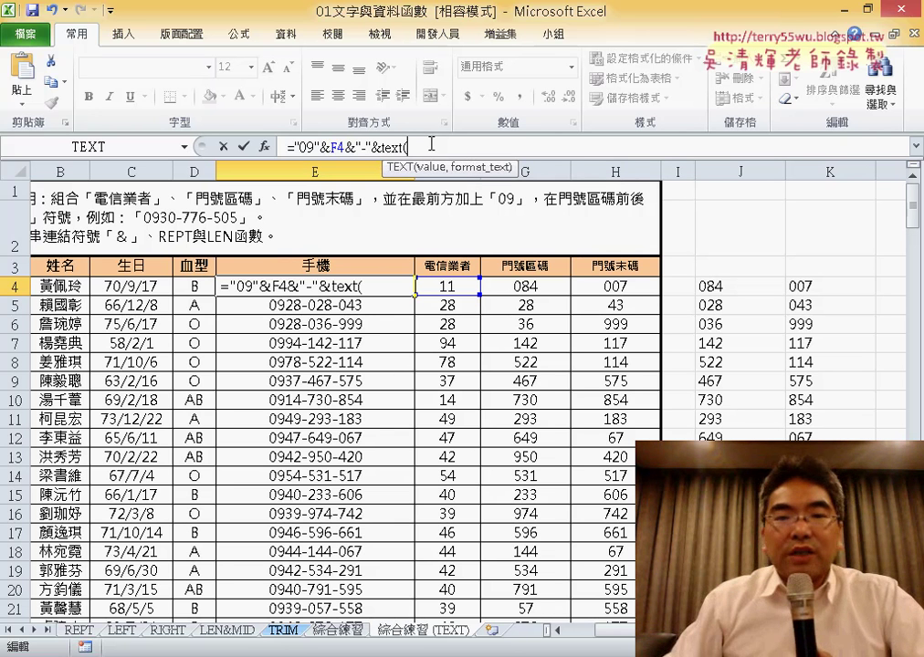
{"action": "left_click", "coordinate": [537, 288]}
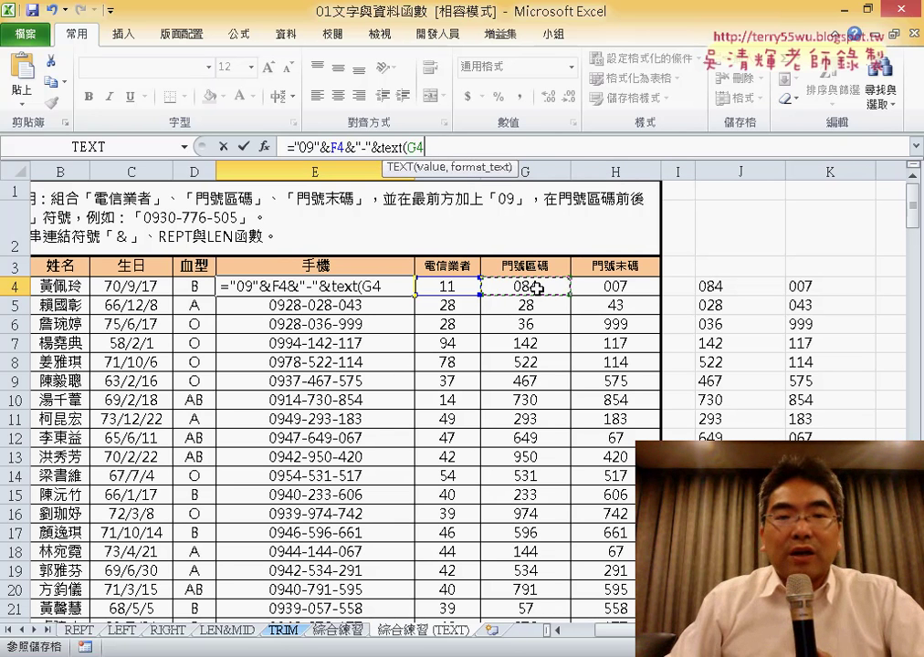
{"action": "type", "text": ",\""}
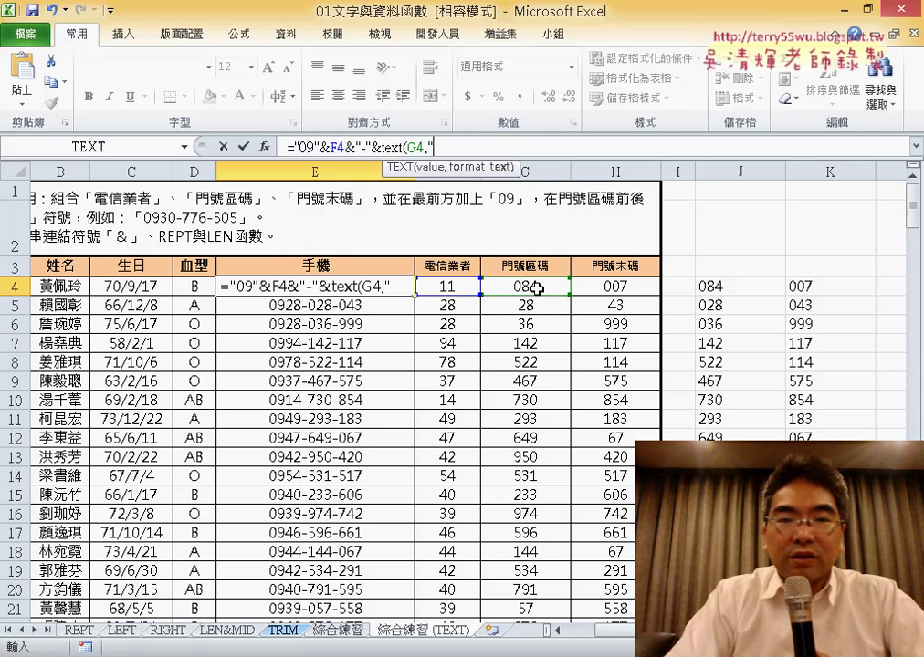
{"action": "type", "text": "000\""}
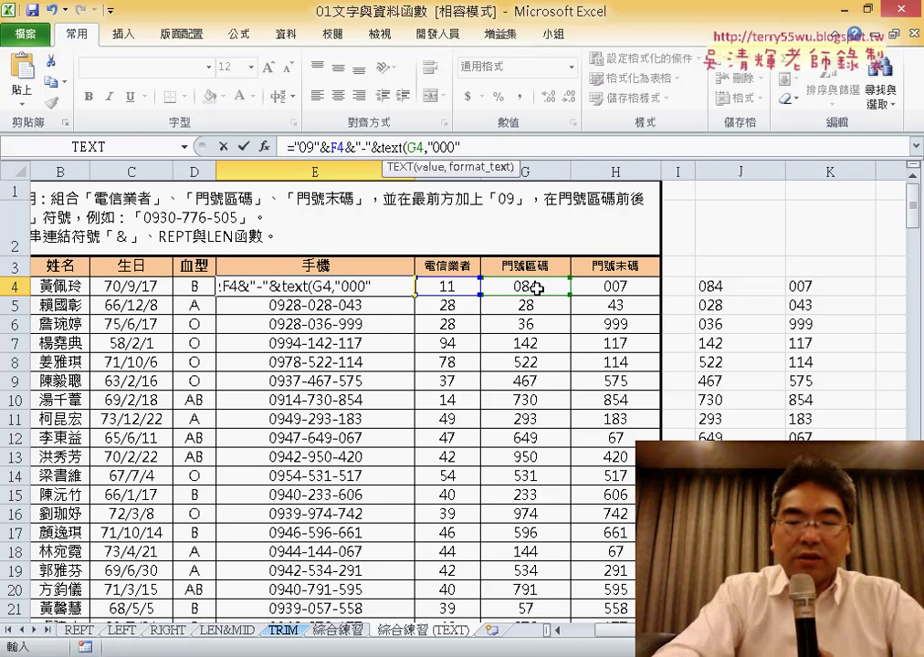
{"action": "key", "text": "Return"}
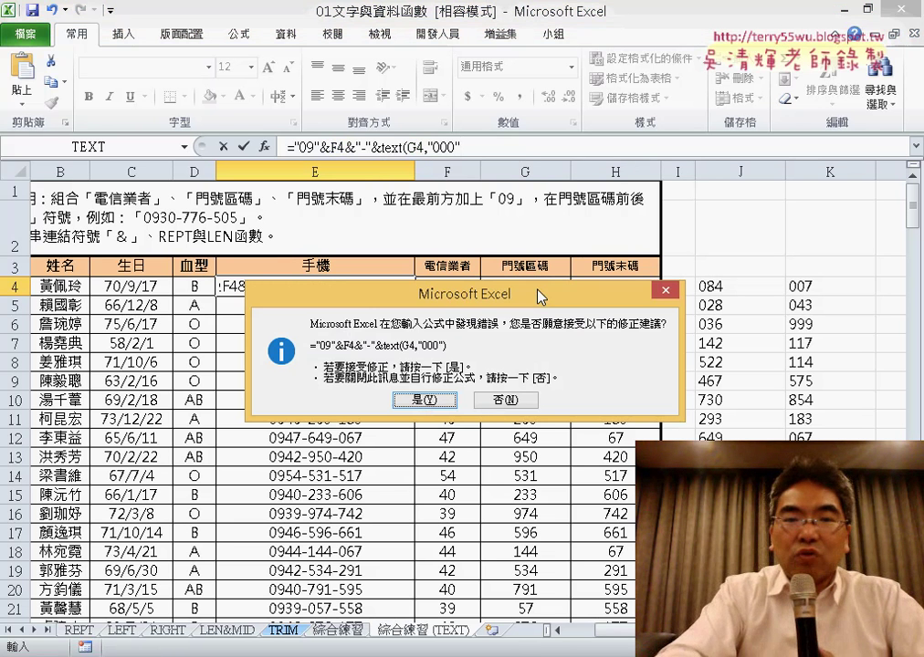
Step: Accept Excel's correction so E4 shows 0911-084, then reselect the formula text after F4&
{"action": "left_click", "coordinate": [425, 401]}
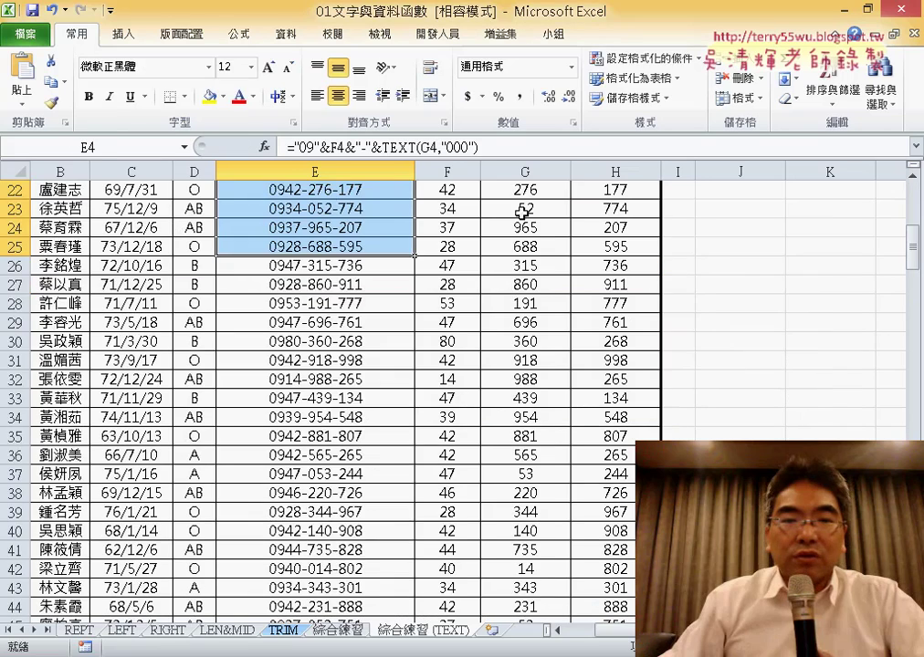
{"action": "left_click", "coordinate": [497, 147]}
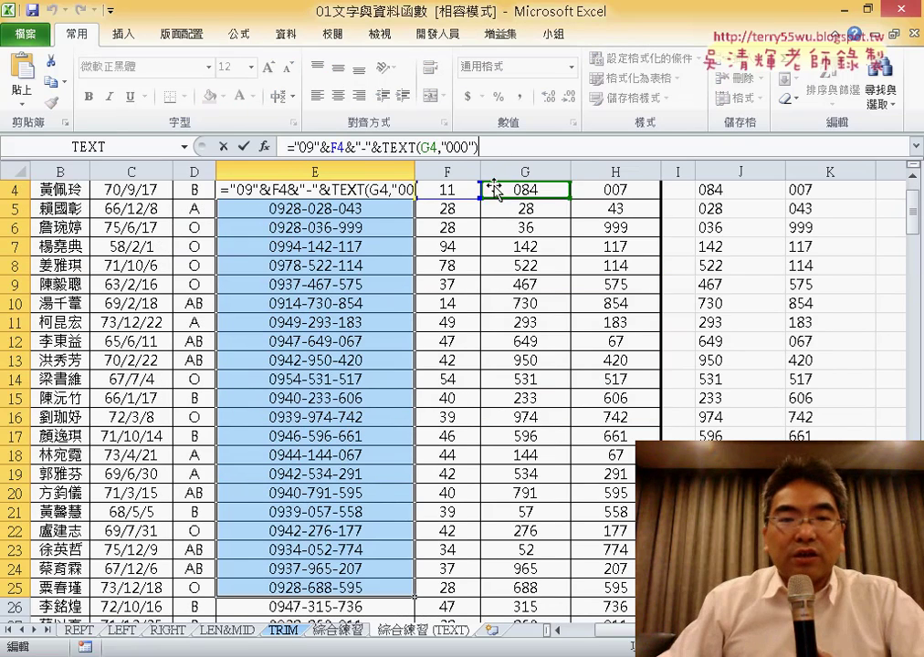
{"action": "scroll", "coordinate": [723, 169], "scroll_direction": "up", "scroll_amount": 1}
{"action": "scroll", "coordinate": [723, 169], "scroll_direction": "up", "scroll_amount": 1}
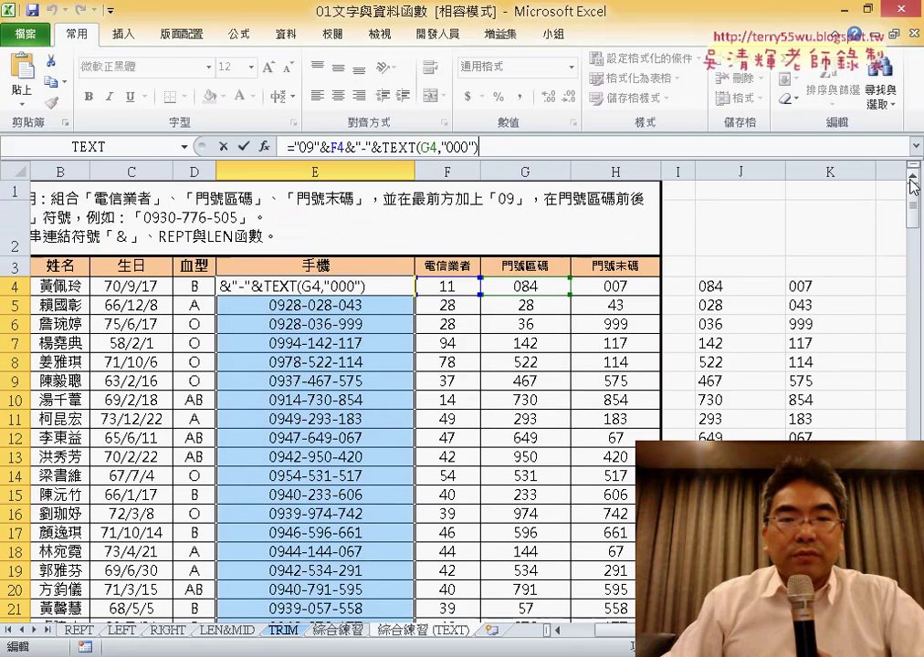
{"action": "key", "text": "Return"}
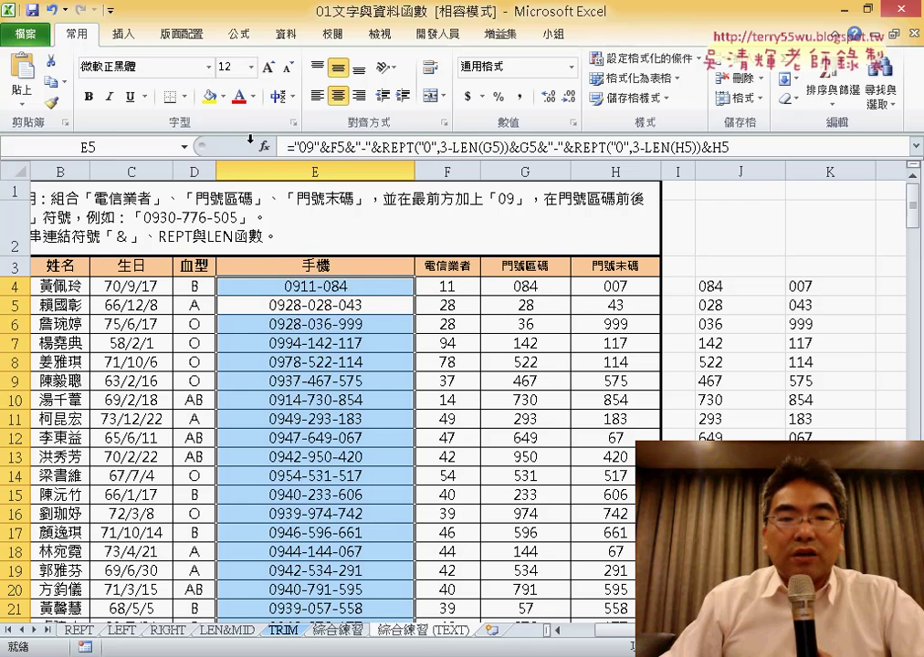
{"action": "left_click", "coordinate": [336, 290]}
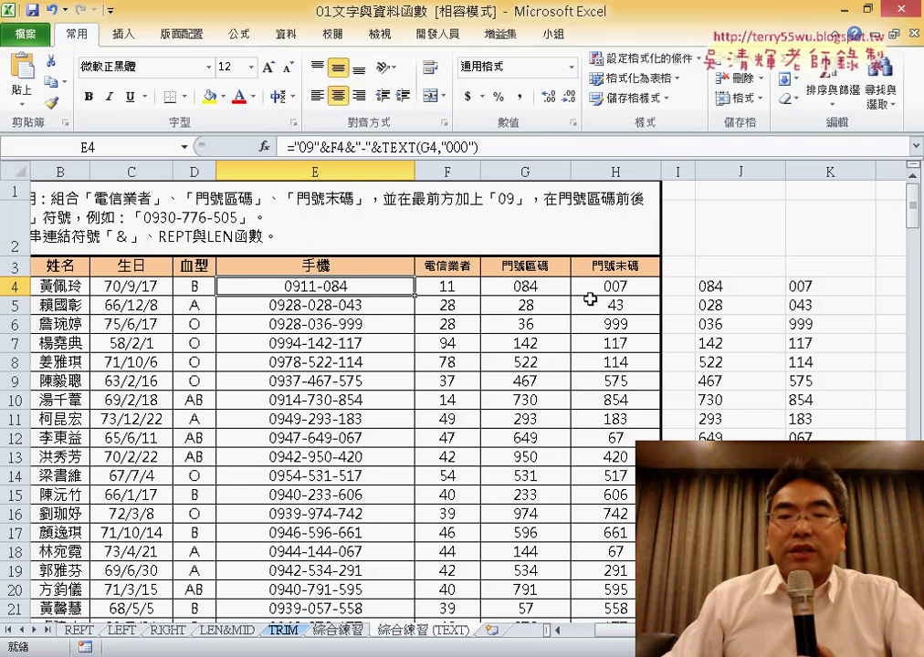
{"action": "left_click_drag", "start_coordinate": [490, 143], "coordinate": [357, 142]}
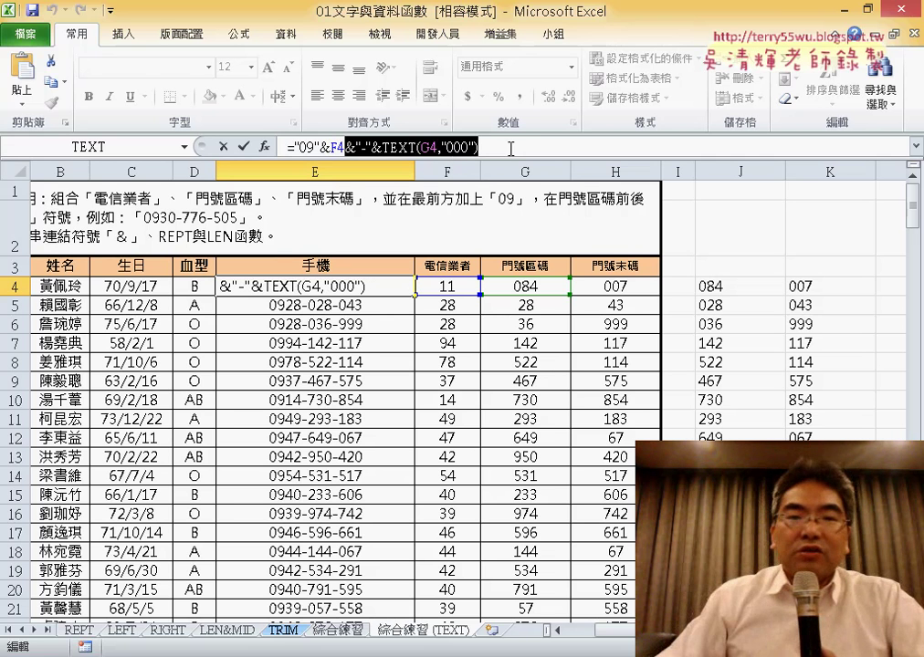
{"action": "left_click", "coordinate": [521, 146]}
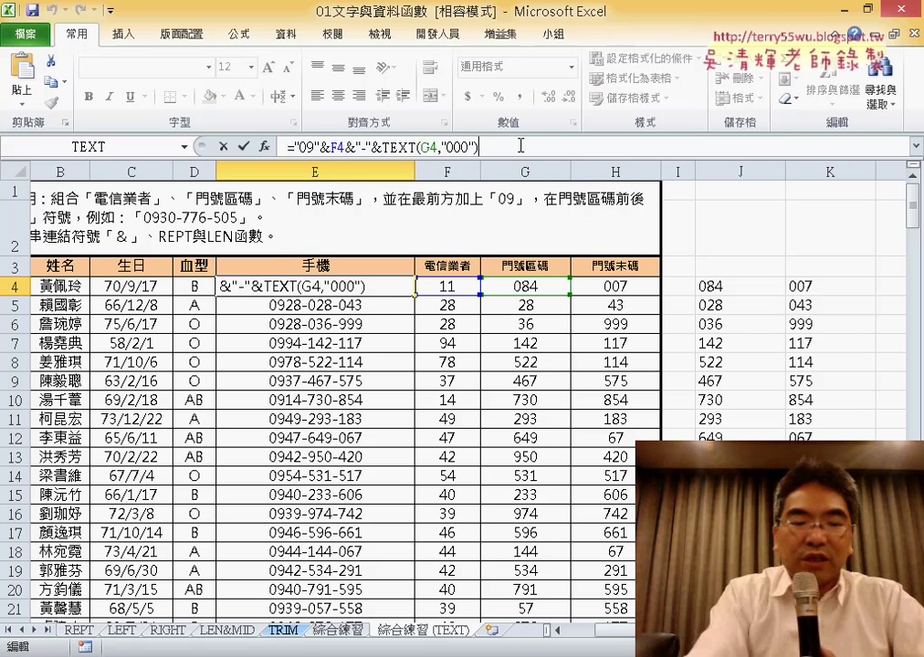
{"action": "key", "text": "ctrl+v"}
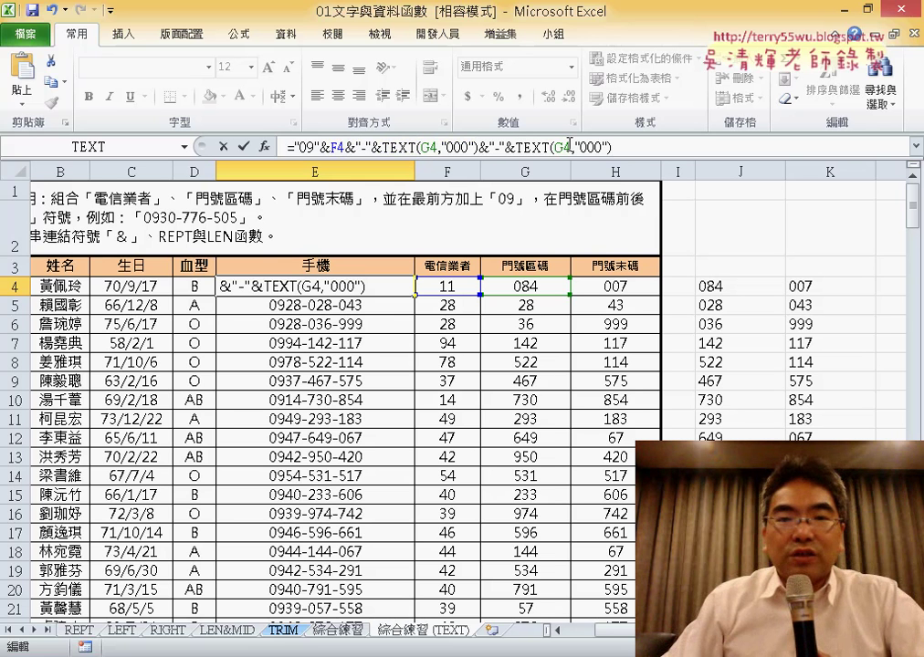
{"action": "left_click_drag", "start_coordinate": [559, 147], "coordinate": [575, 151]}
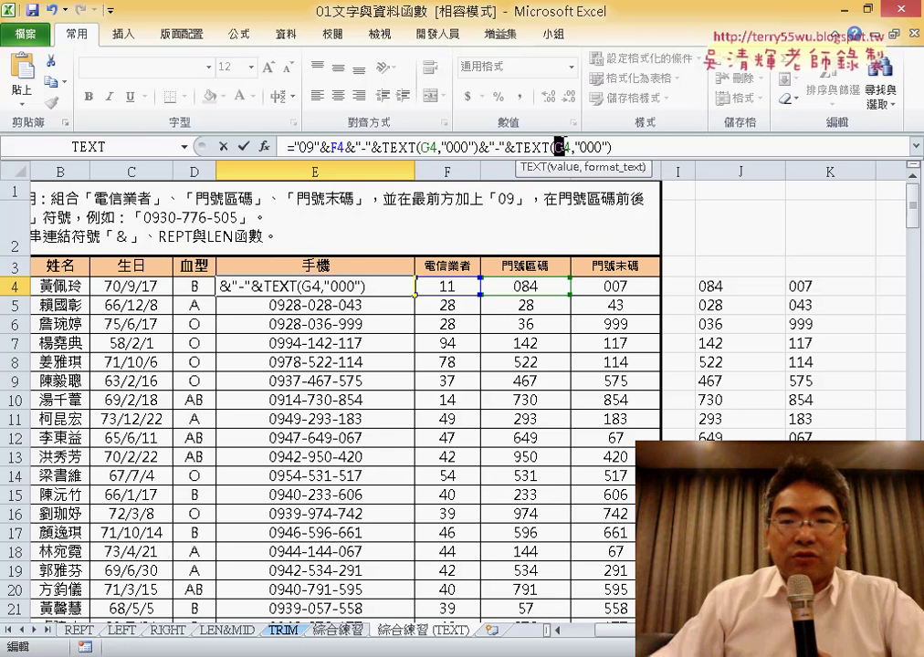
{"action": "type", "text": "H"}
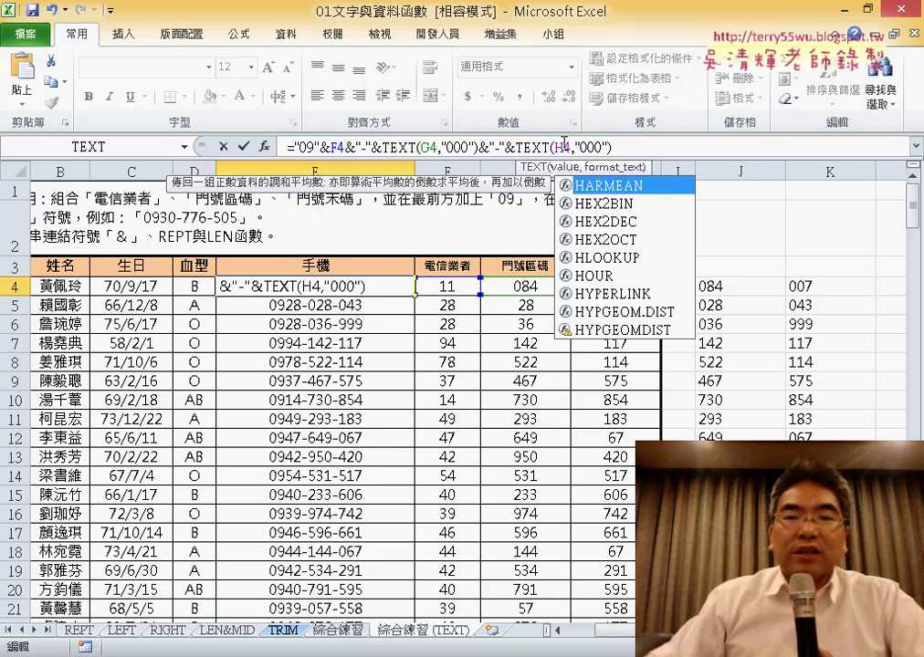
{"action": "left_click", "coordinate": [243, 146]}
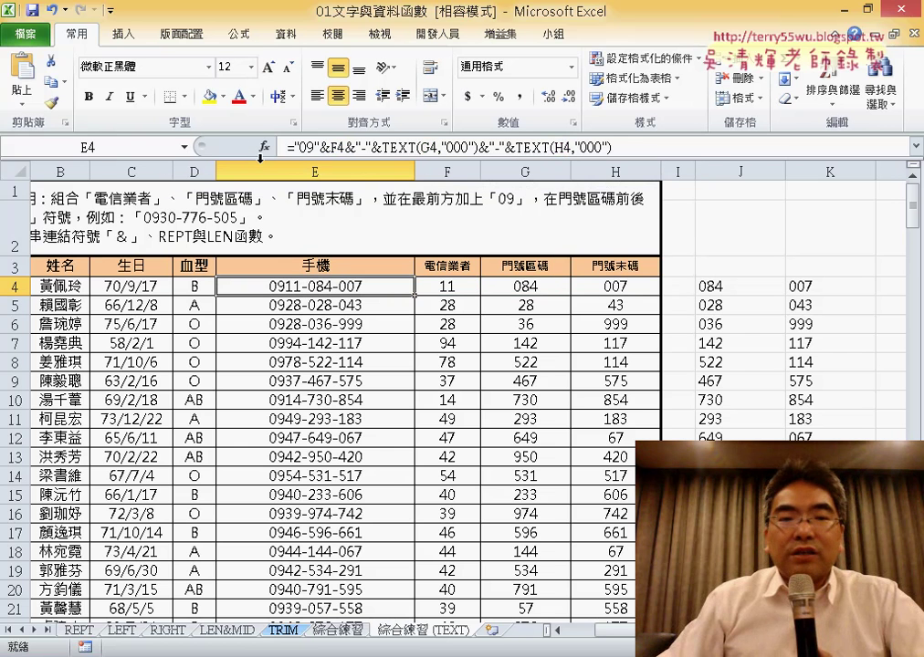
Step: Fill the E4 phone formula down the whole 手機 column and verify row 5
{"action": "double_click", "coordinate": [413, 298]}
{"action": "left_click", "coordinate": [376, 297]}
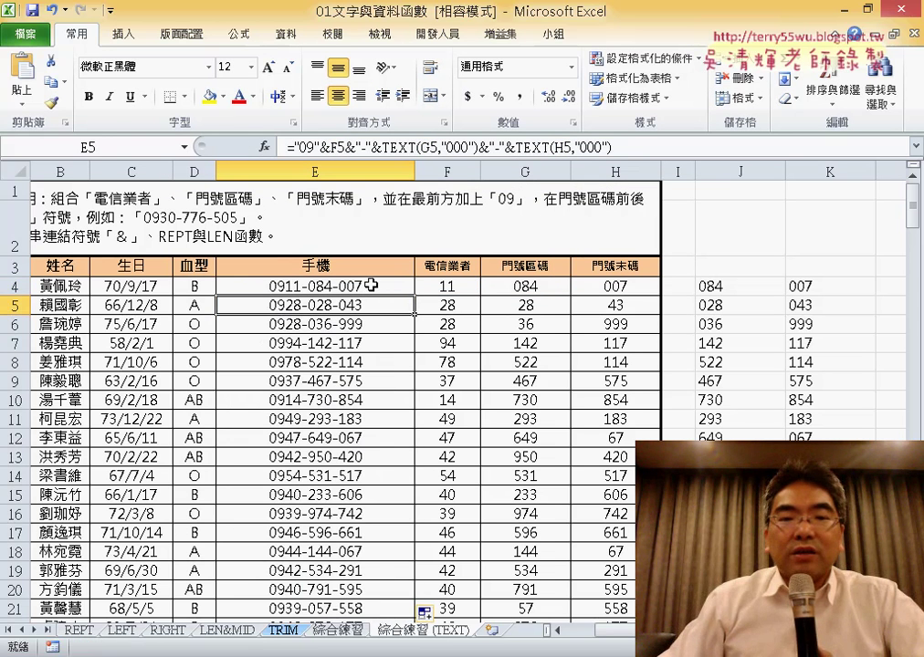
{"action": "left_click", "coordinate": [371, 286]}
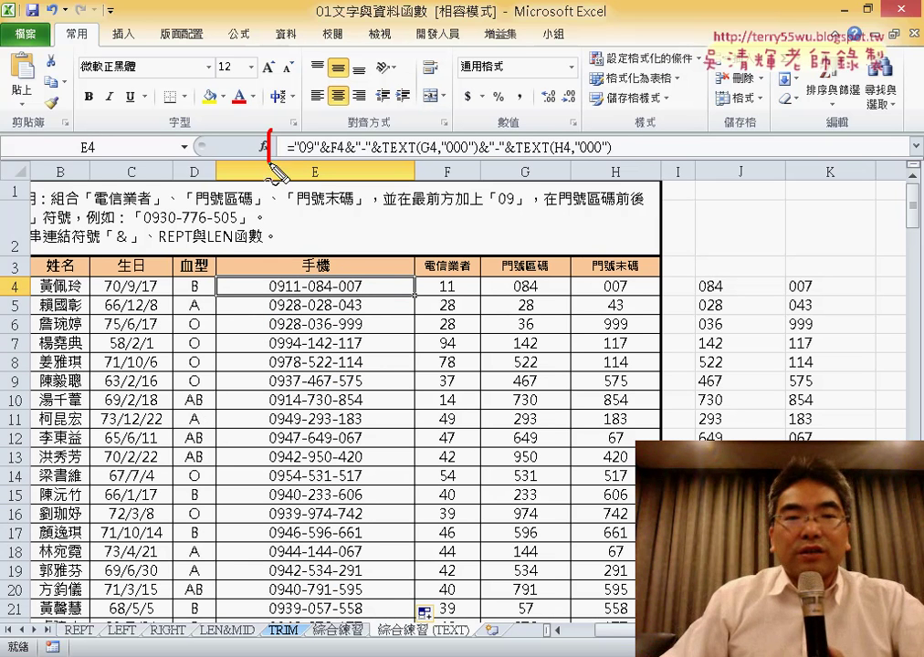
{"action": "mouse_move", "coordinate": [271, 167]}
{"action": "left_mouse_down"}
{"action": "mouse_move", "coordinate": [413, 120]}
{"action": "mouse_move", "coordinate": [614, 121]}
{"action": "left_mouse_up"}
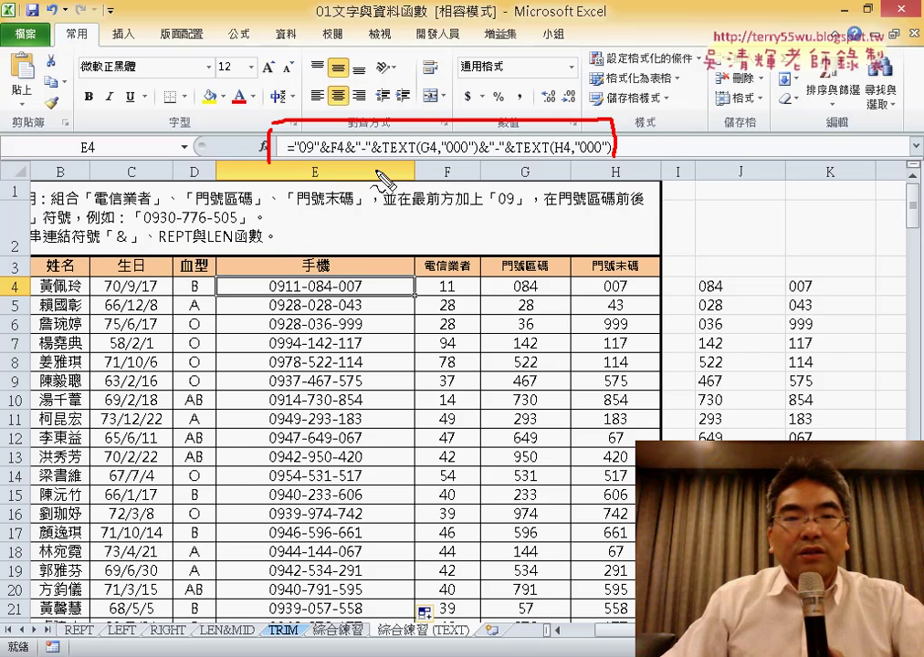
{"action": "mouse_move", "coordinate": [295, 173]}
{"action": "left_mouse_down"}
{"action": "mouse_move", "coordinate": [546, 174]}
{"action": "mouse_move", "coordinate": [607, 162]}
{"action": "left_mouse_up"}
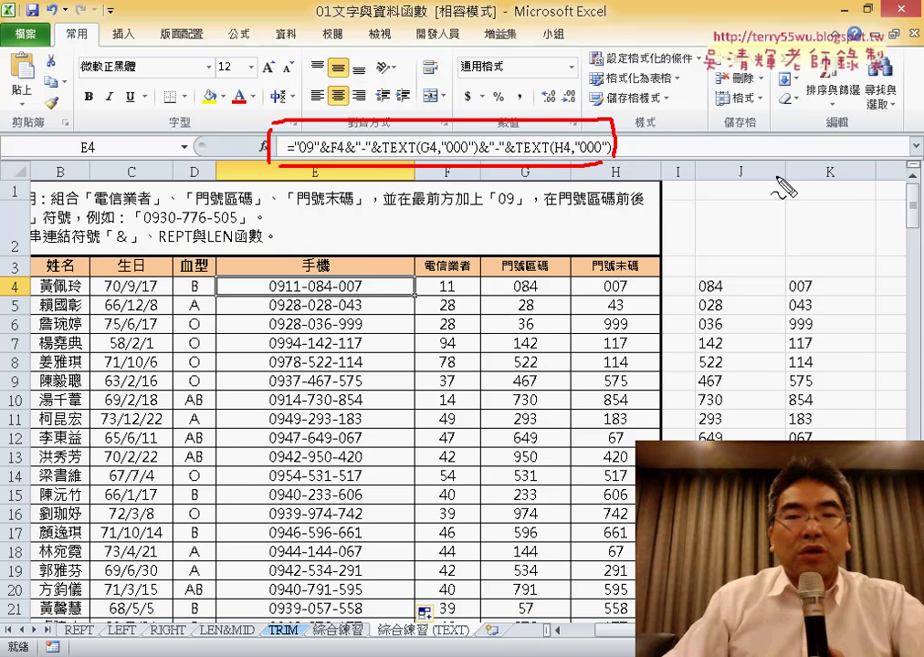
{"action": "mouse_move", "coordinate": [783, 183]}
{"action": "left_mouse_down"}
{"action": "mouse_move", "coordinate": [636, 155]}
{"action": "mouse_move", "coordinate": [649, 132]}
{"action": "left_mouse_up"}
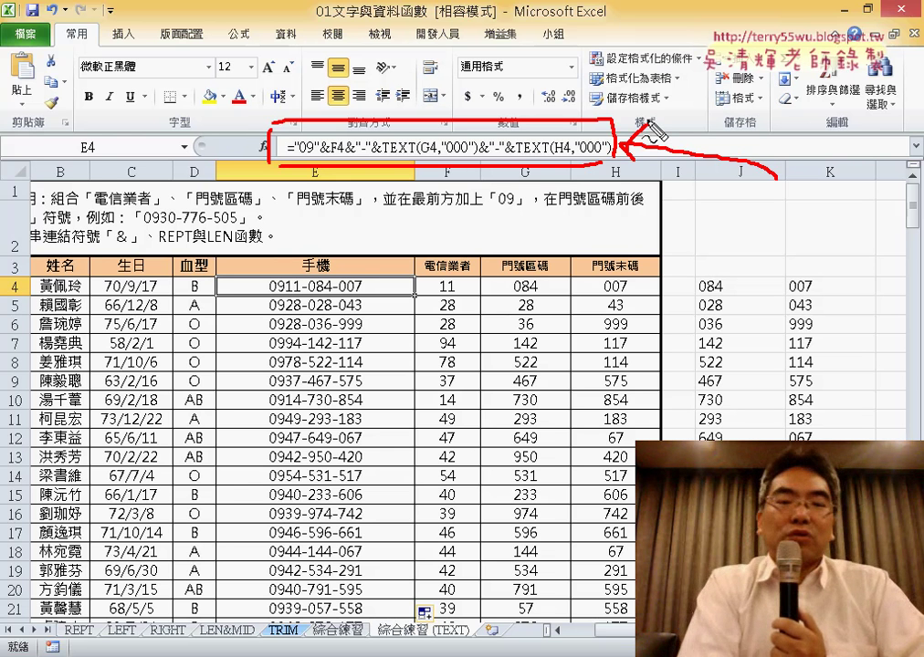
{"action": "key", "text": "Escape"}
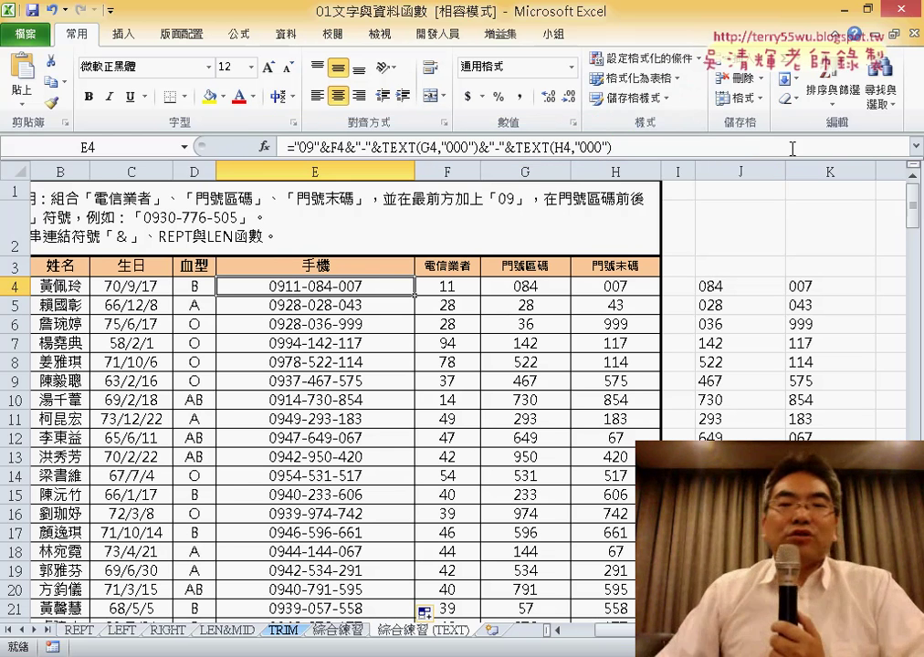
{"action": "left_click", "coordinate": [545, 144]}
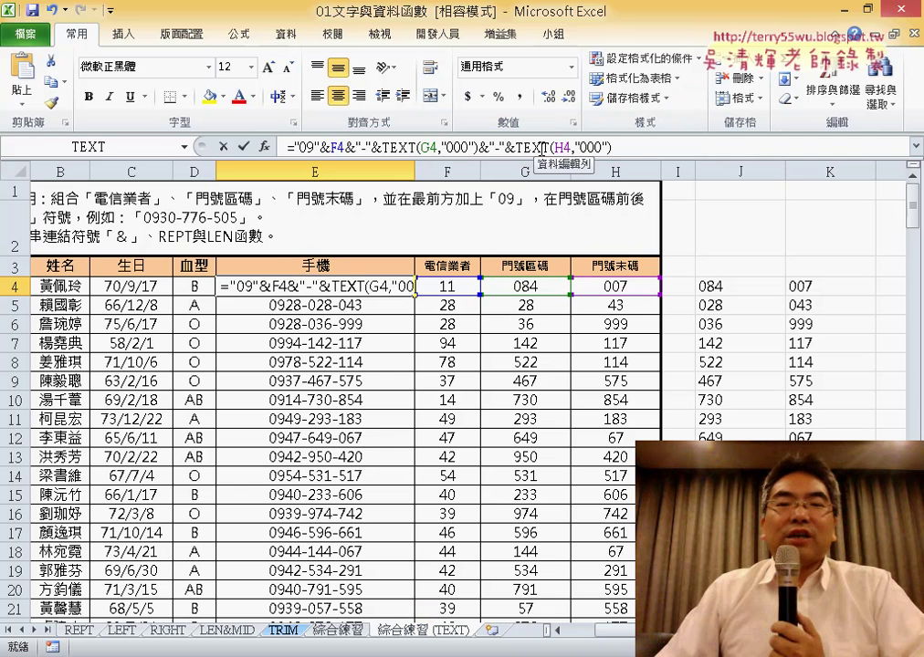
{"action": "left_click", "coordinate": [408, 146]}
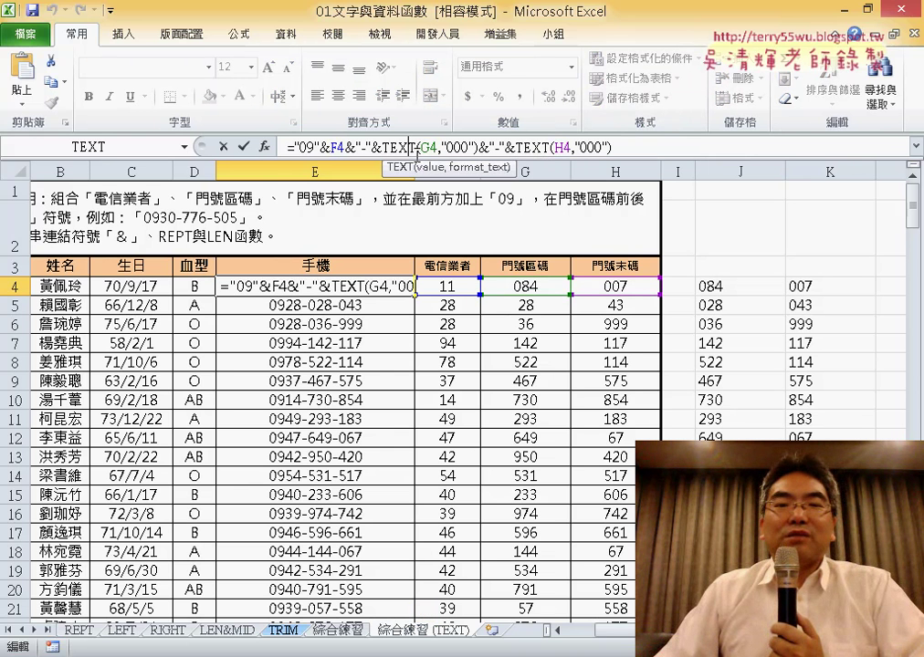
{"action": "left_click", "coordinate": [265, 146]}
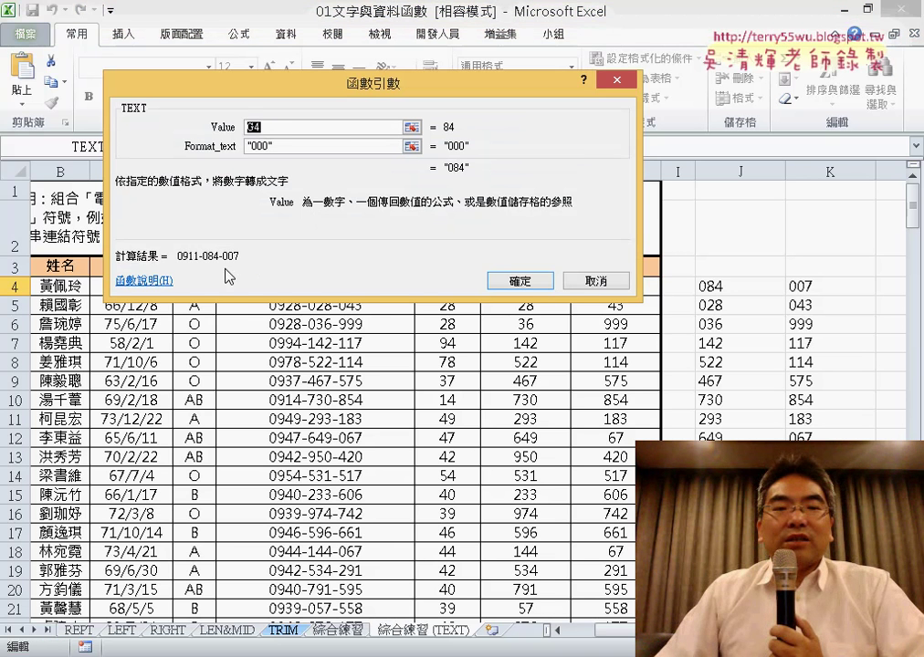
{"action": "left_click", "coordinate": [151, 287]}
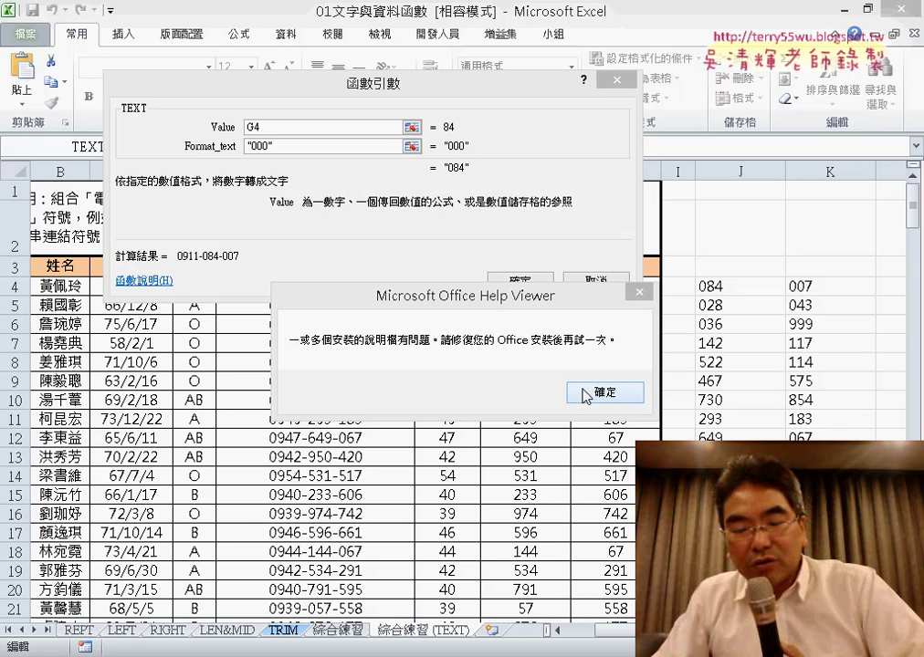
{"action": "left_click", "coordinate": [586, 393]}
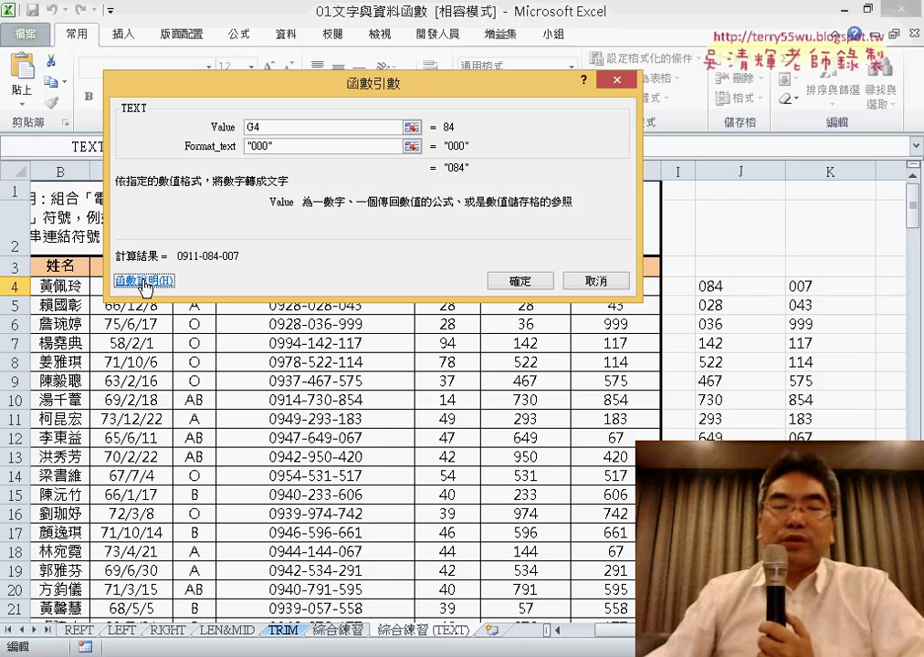
{"action": "left_click", "coordinate": [578, 291]}
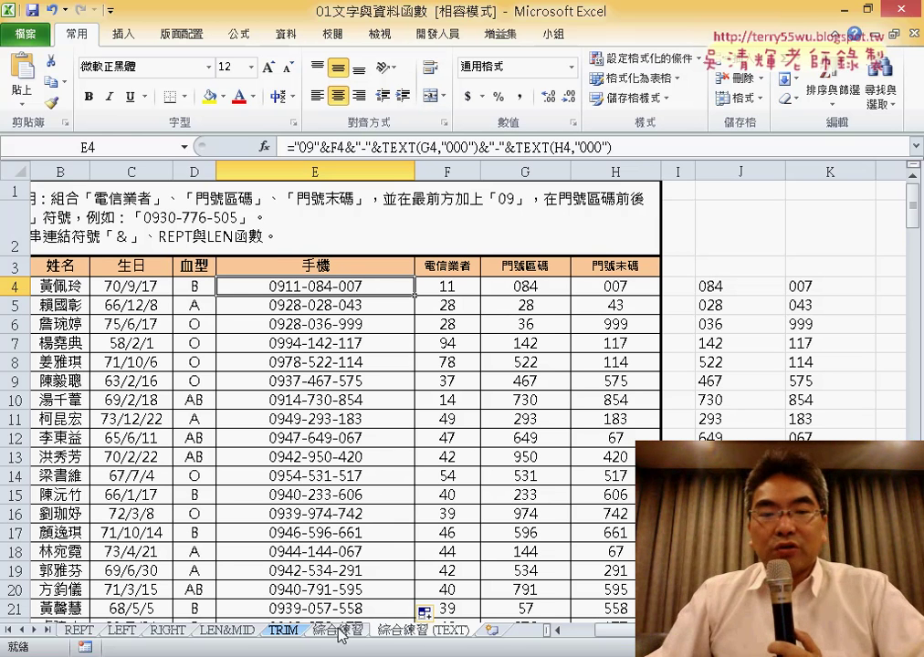
{"action": "left_click", "coordinate": [339, 629]}
{"action": "left_click", "coordinate": [467, 148]}
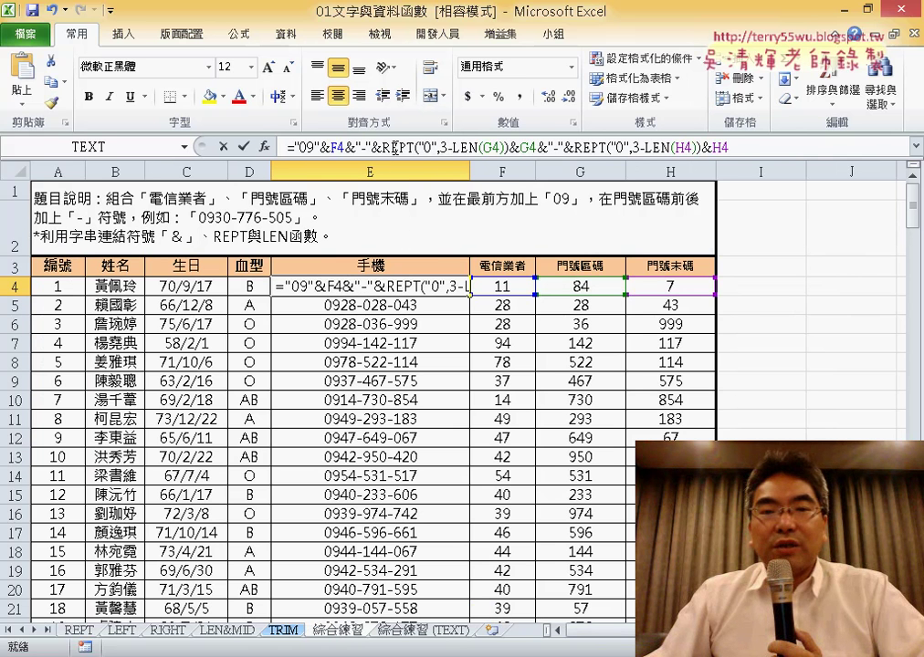
{"action": "left_click", "coordinate": [242, 146]}
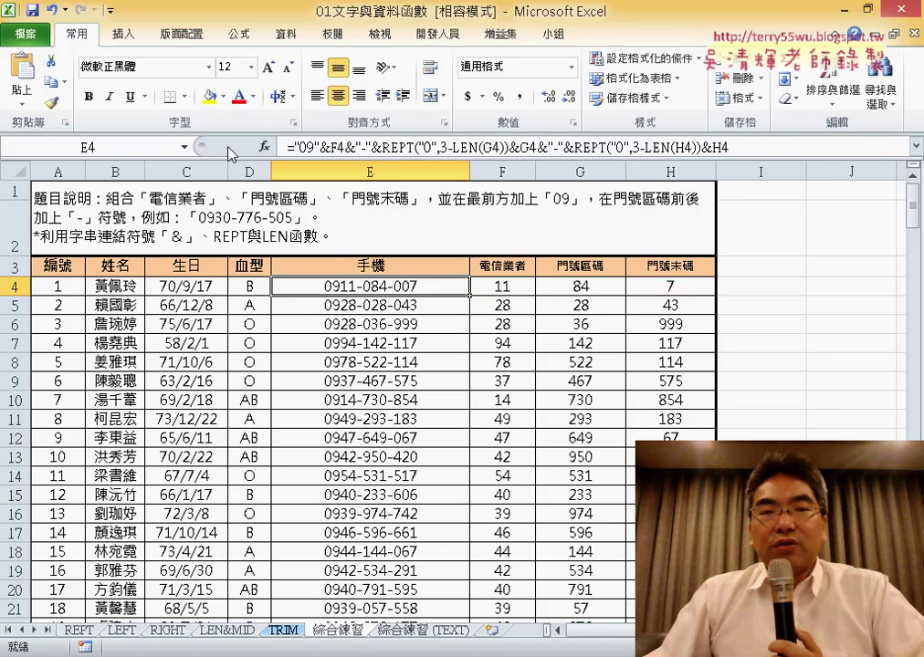
{"action": "left_click", "coordinate": [390, 630]}
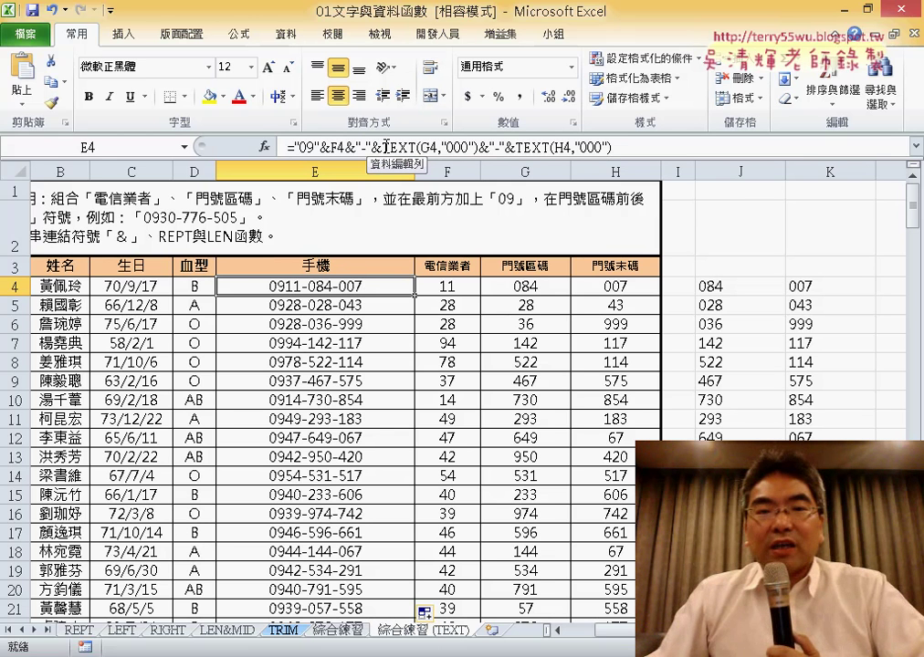
{"action": "left_click", "coordinate": [386, 146]}
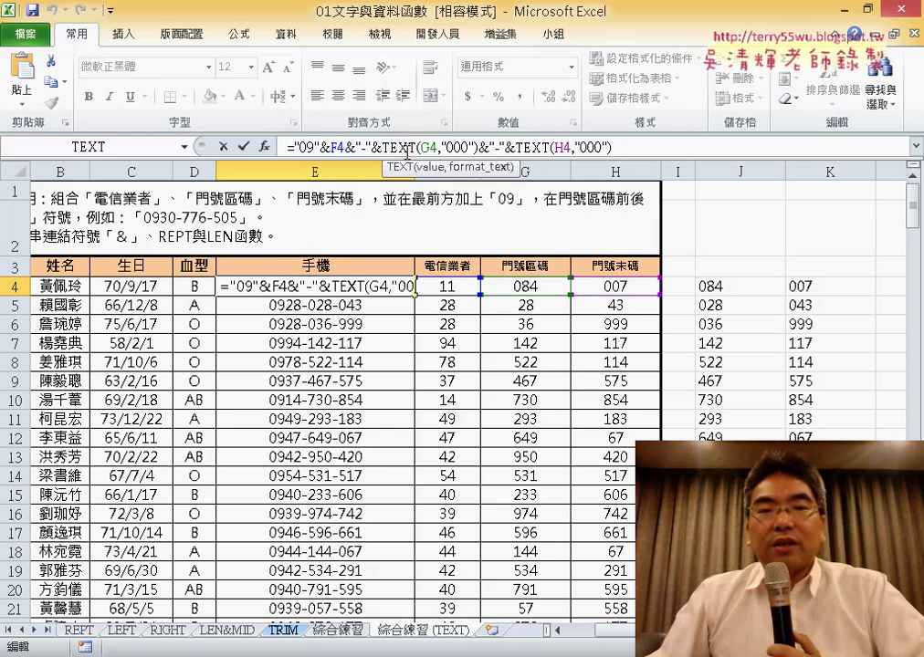
{"action": "left_click", "coordinate": [264, 146]}
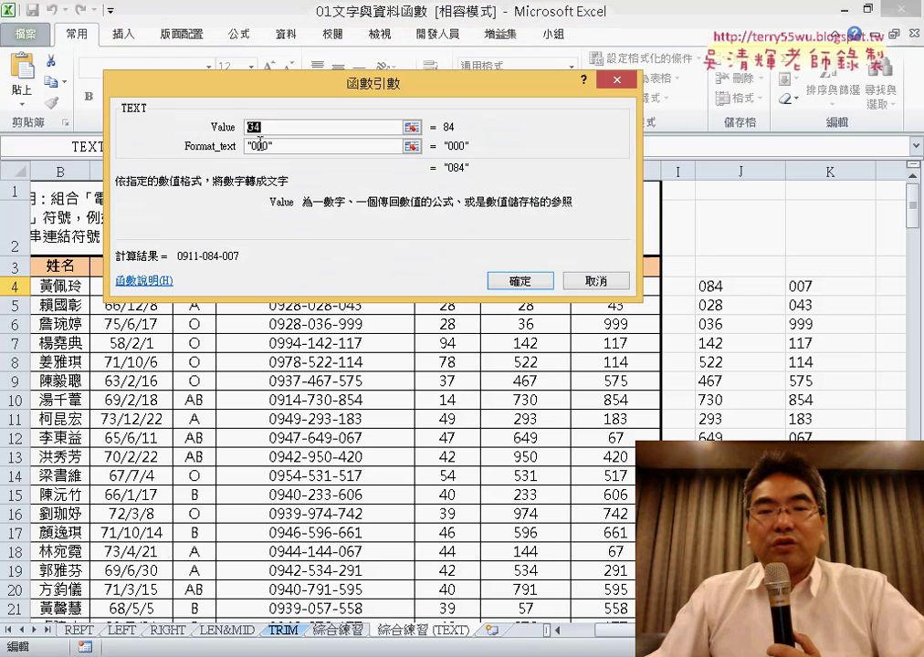
{"action": "left_click", "coordinate": [330, 148]}
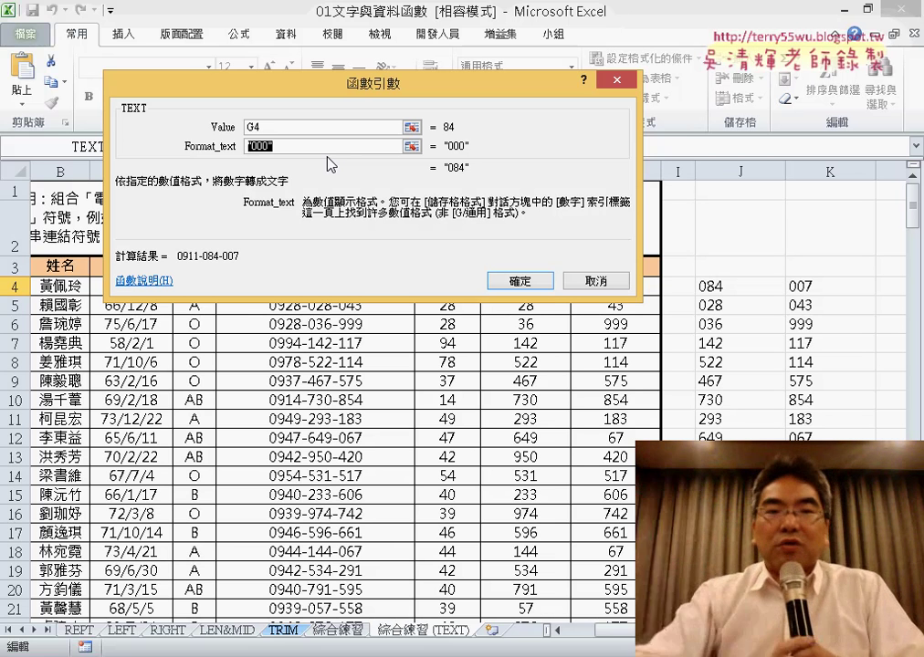
{"action": "left_click", "coordinate": [592, 279]}
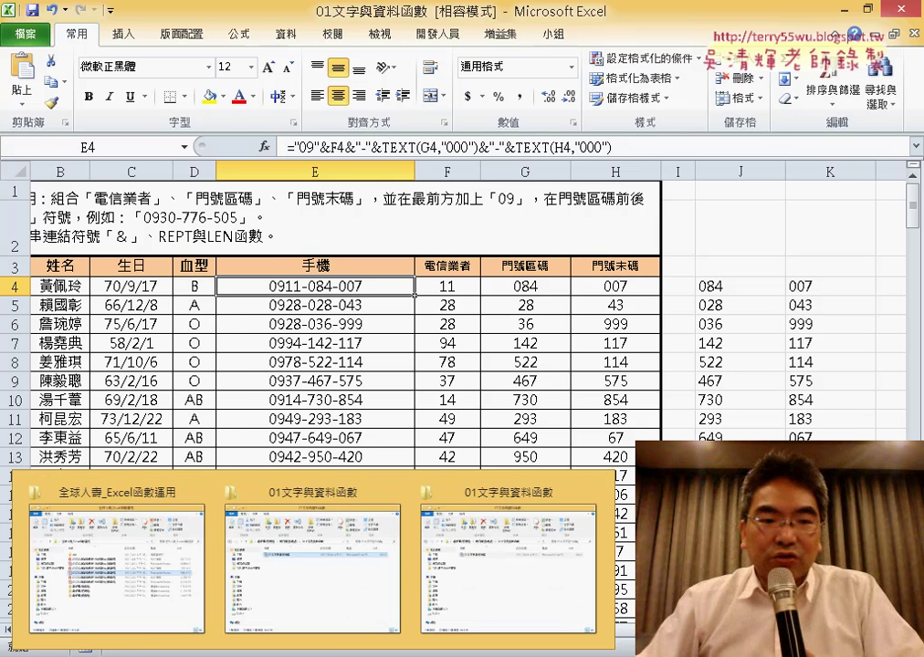
Step: From 範例檔(基礎班) in File Explorer, open the 02邏輯函數 workbook in its 02邏輯函數 folder
{"action": "left_click", "coordinate": [480, 589]}
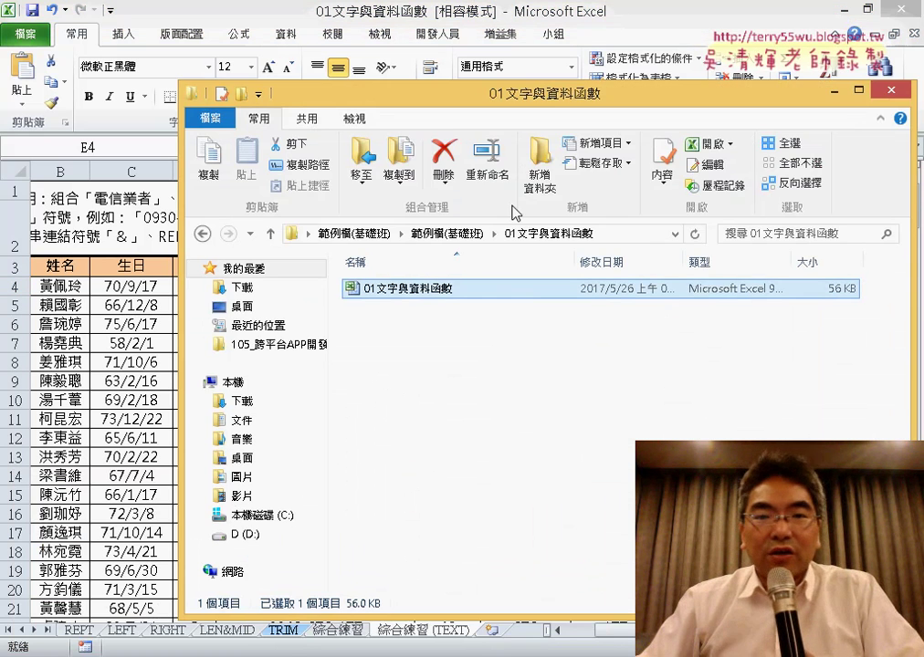
{"action": "left_click", "coordinate": [203, 234]}
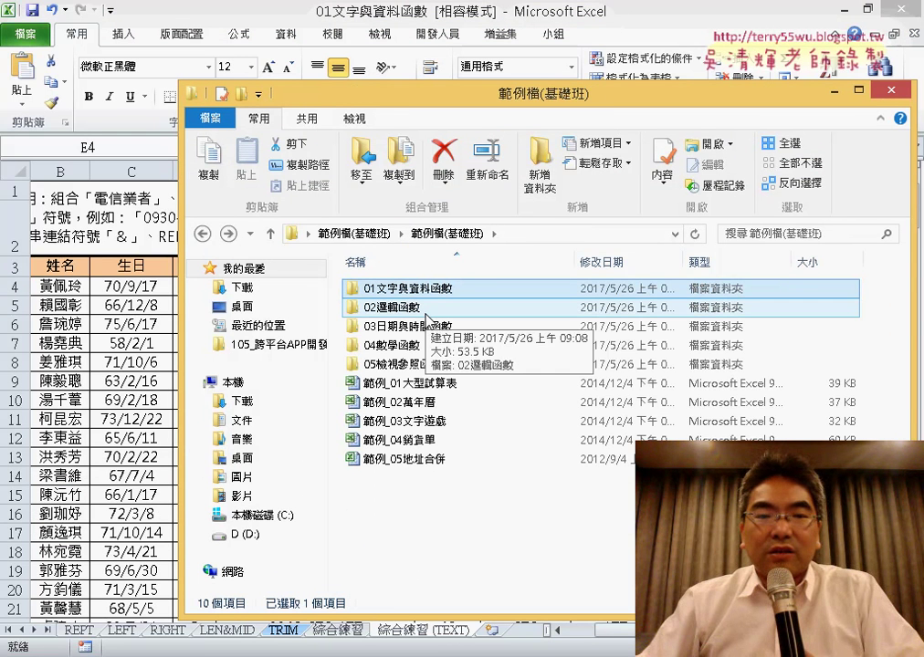
{"action": "double_click", "coordinate": [423, 311]}
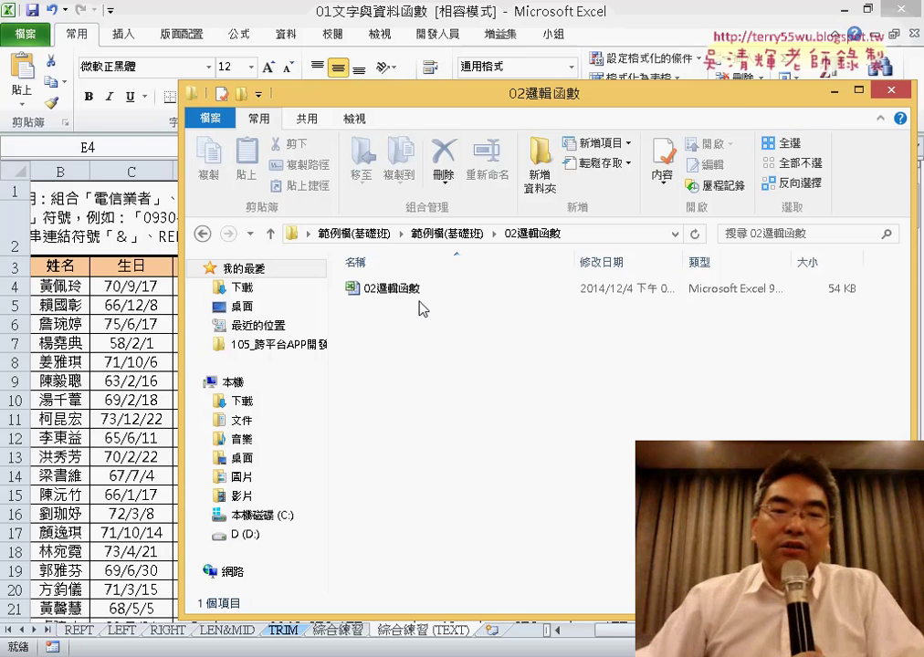
{"action": "double_click", "coordinate": [429, 290]}
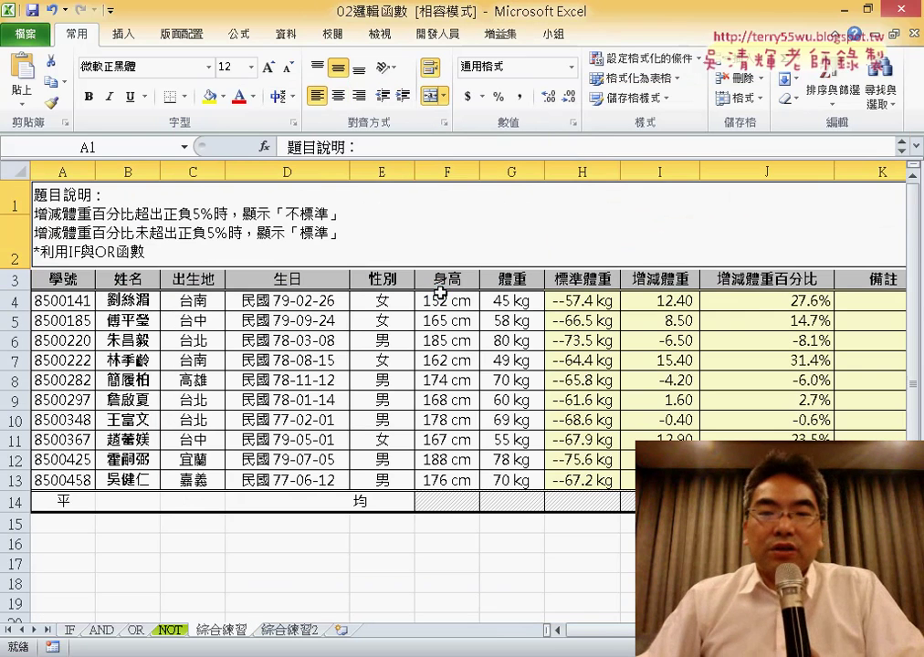
Step: Add the header 多重 in cell G1 next to 綜合評定
{"action": "left_click", "coordinate": [68, 630]}
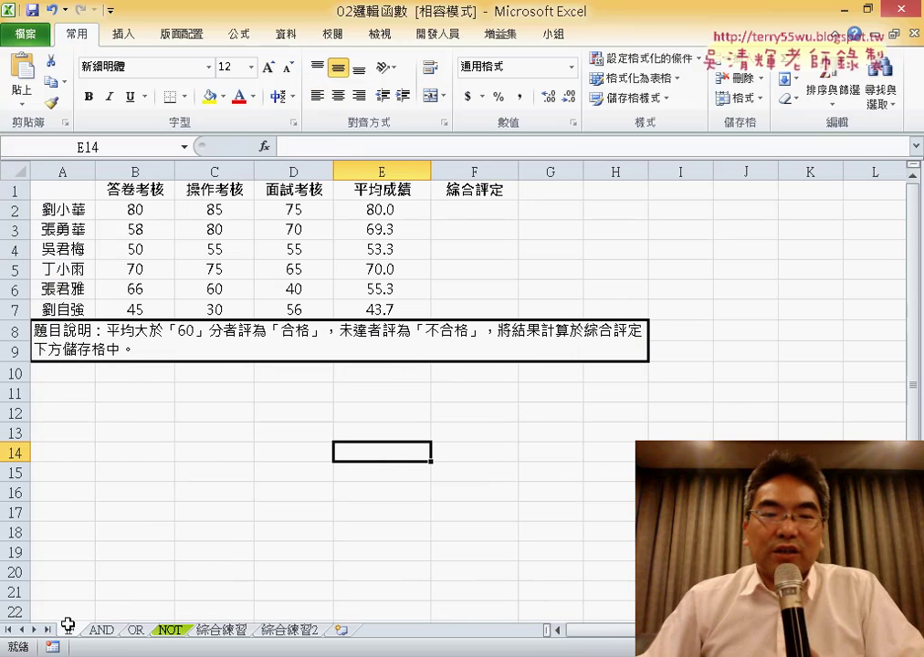
{"action": "left_click", "coordinate": [497, 211]}
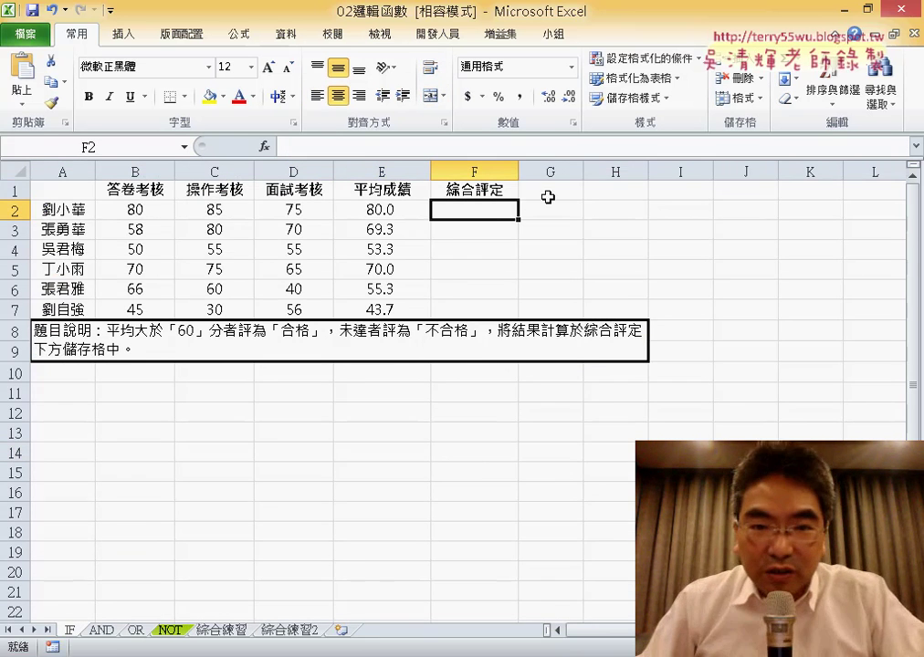
{"action": "left_click", "coordinate": [554, 194]}
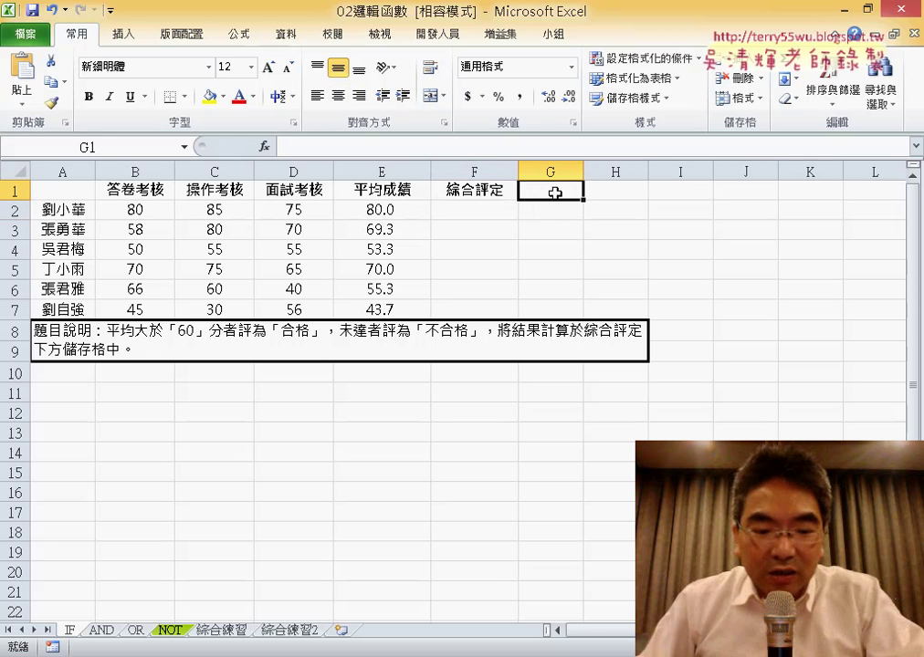
{"action": "type", "text": "d"}
{"action": "left_click", "coordinate": [518, 191]}
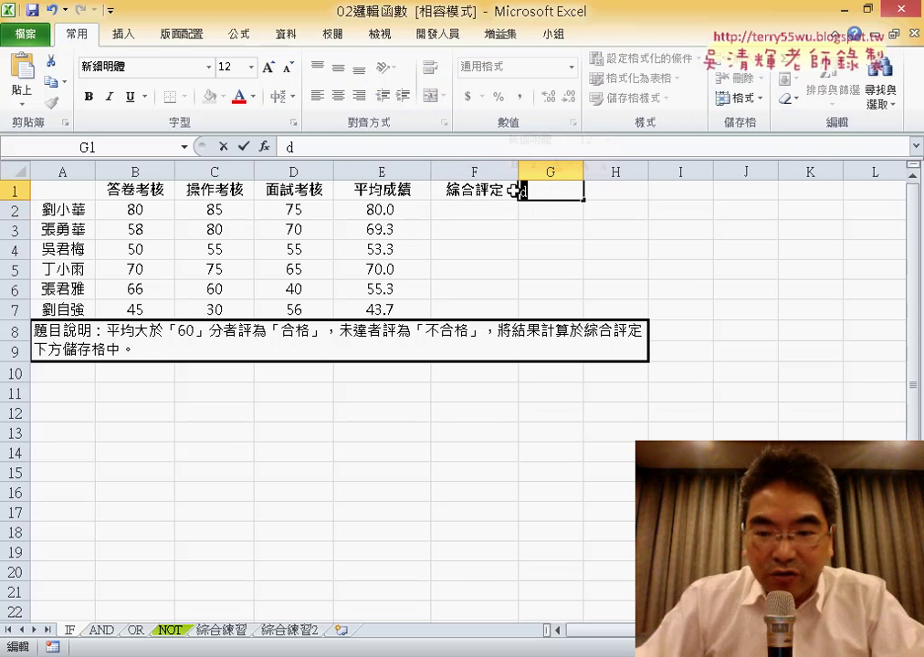
{"action": "type", "text": "ㄉㄨ"}
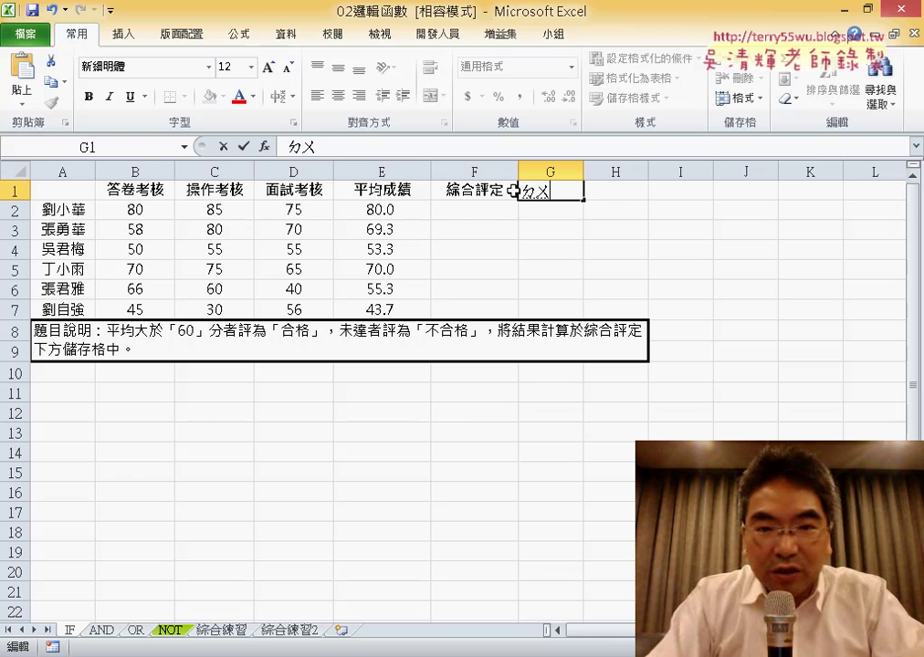
{"action": "type", "text": "ㄛ "}
{"action": "type", "text": "ㄓㄨㄥ"}
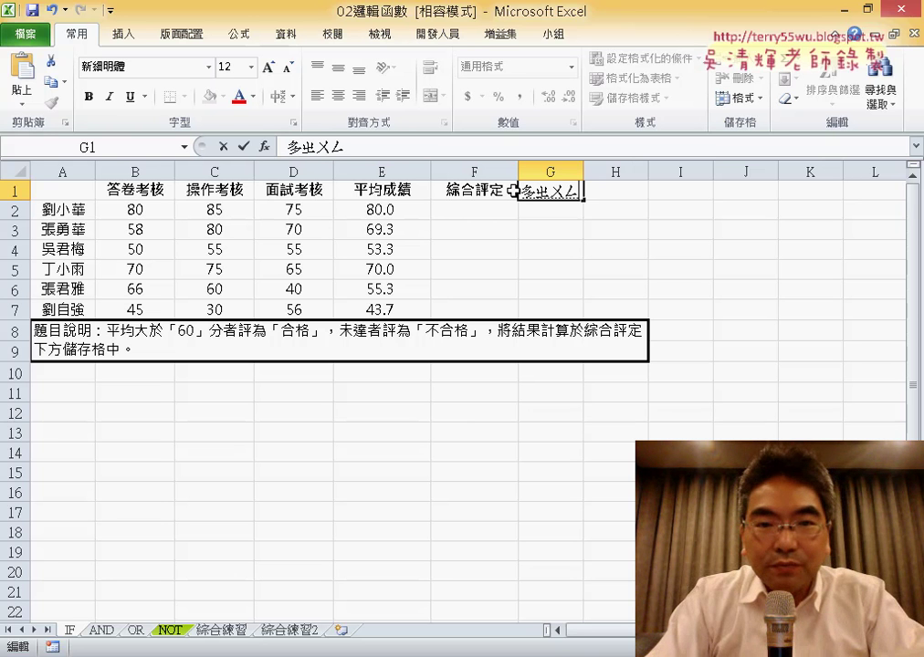
{"action": "type", "text": "ˇ"}
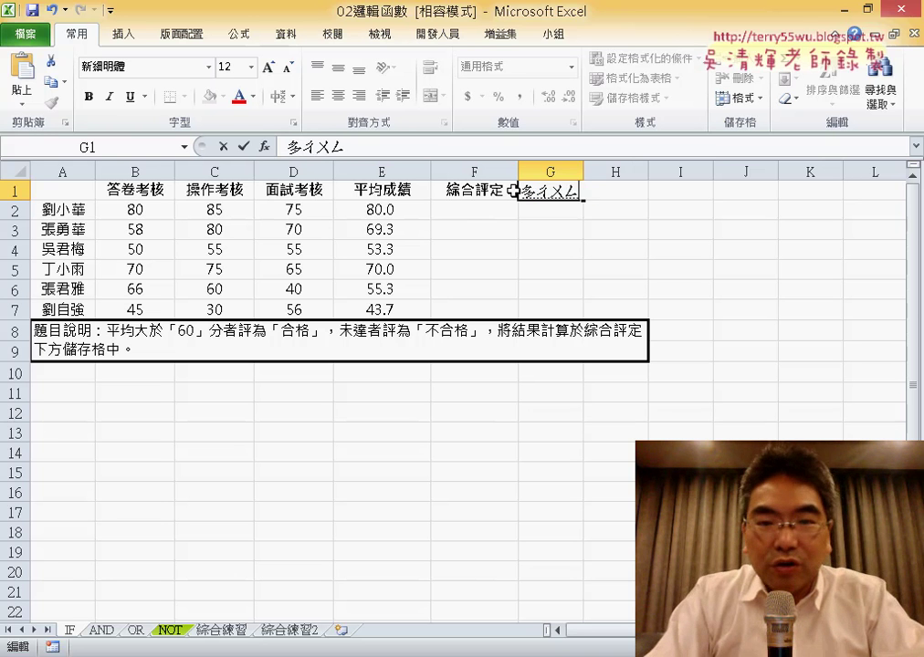
{"action": "key", "text": "Return"}
{"action": "key", "text": "Return"}
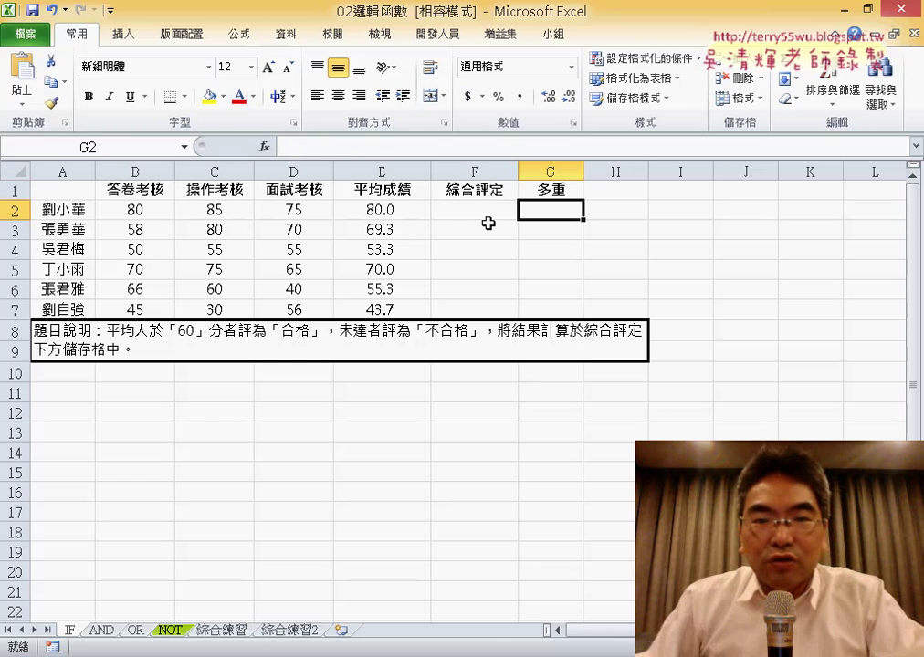
Step: Highlight the averages E2:E7 and the empty 綜合評定 F2:F7 and 多重 G2:G7 cells
{"action": "left_click", "coordinate": [403, 208]}
{"action": "left_click_drag", "start_coordinate": [403, 208], "coordinate": [412, 302]}
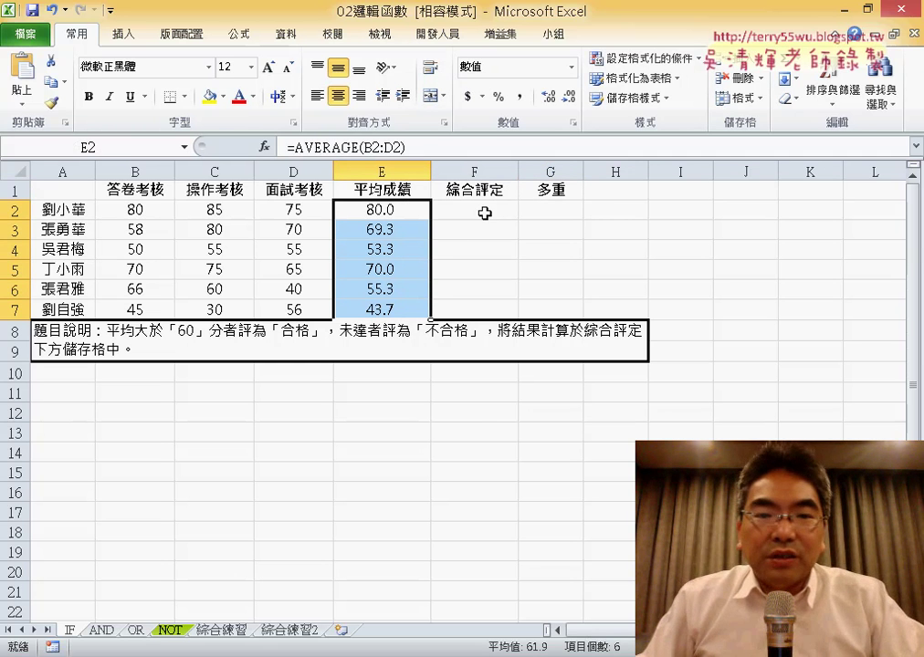
{"action": "left_click_drag", "start_coordinate": [484, 213], "coordinate": [488, 307]}
{"action": "left_click_drag", "start_coordinate": [564, 210], "coordinate": [566, 308]}
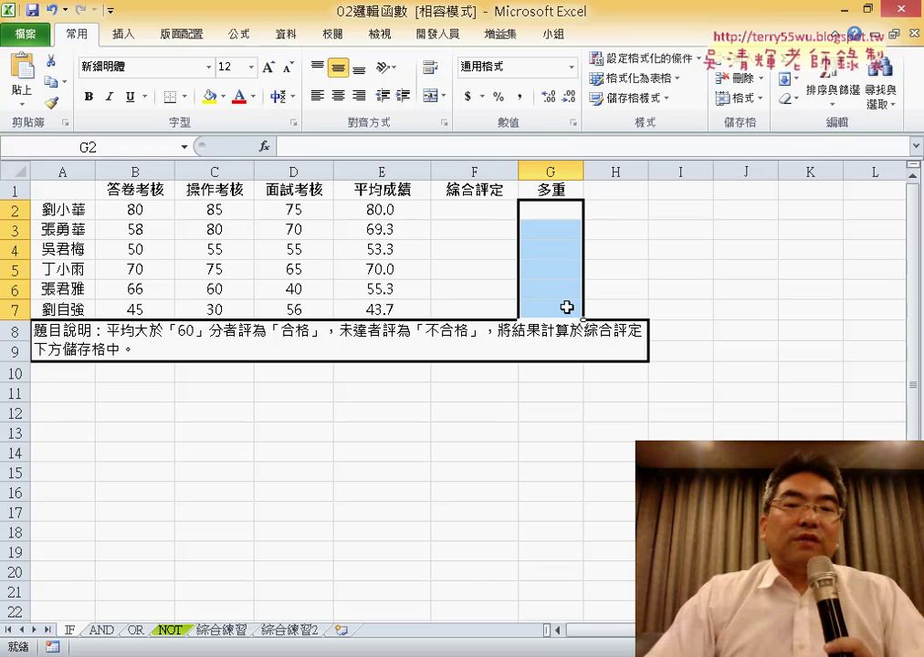
{"action": "left_click", "coordinate": [470, 215]}
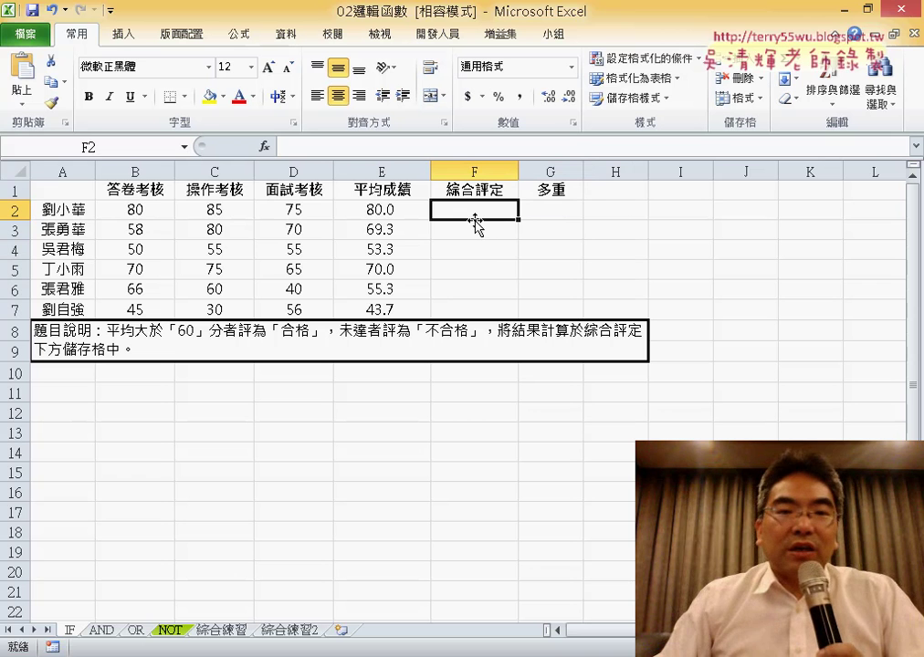
{"action": "left_click", "coordinate": [560, 211]}
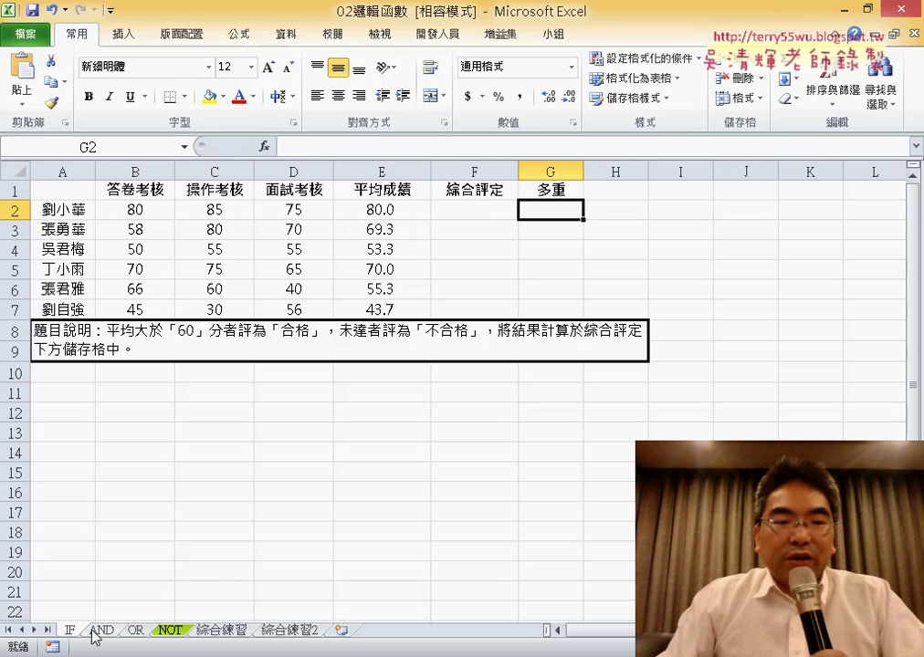
Step: Switch to the 綜合練習 sheet and review the 增減體重百分比 percentages in J4:J13
{"action": "left_click", "coordinate": [228, 630]}
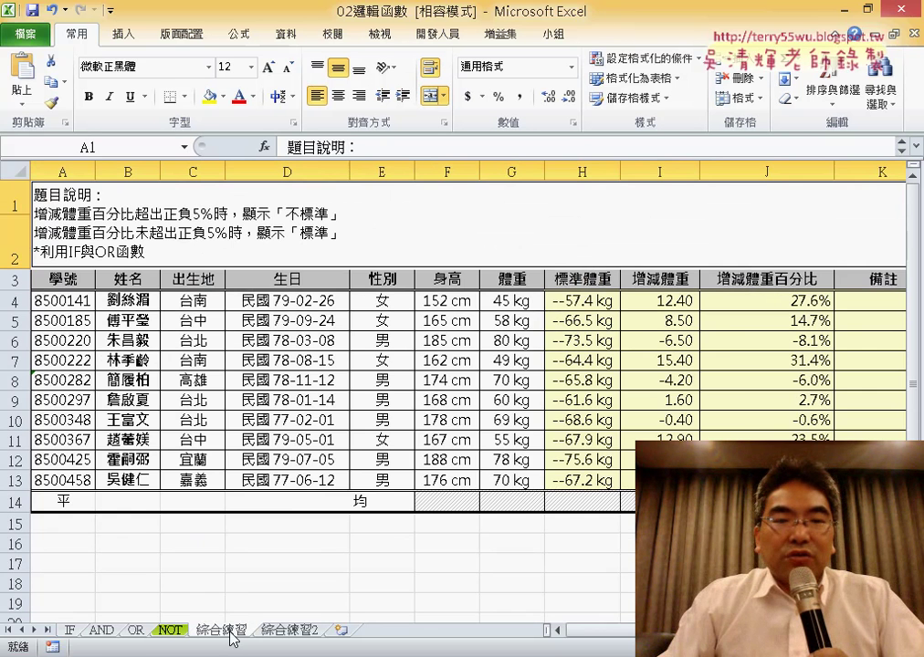
{"action": "scroll", "coordinate": [438, 365], "scroll_direction": "right", "scroll_amount": 1}
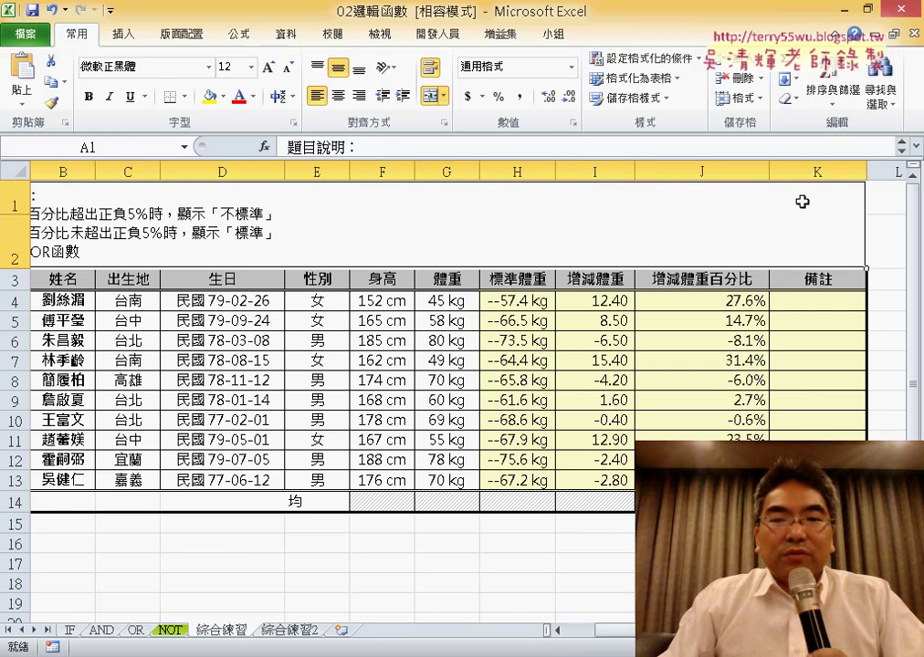
{"action": "left_click", "coordinate": [720, 171]}
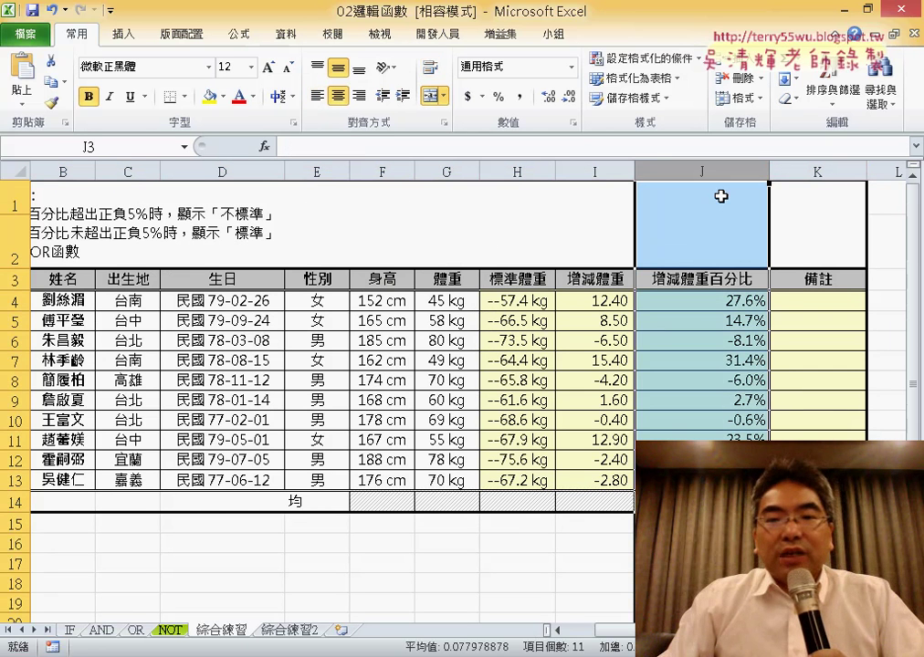
{"action": "left_click", "coordinate": [728, 305]}
{"action": "left_click_drag", "start_coordinate": [736, 299], "coordinate": [722, 481]}
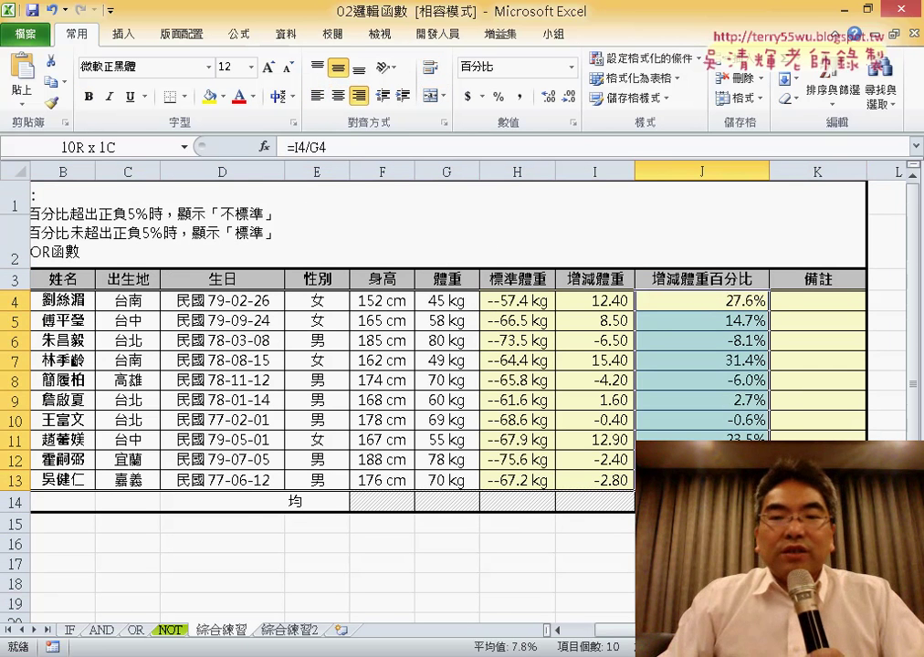
{"action": "left_click", "coordinate": [731, 300]}
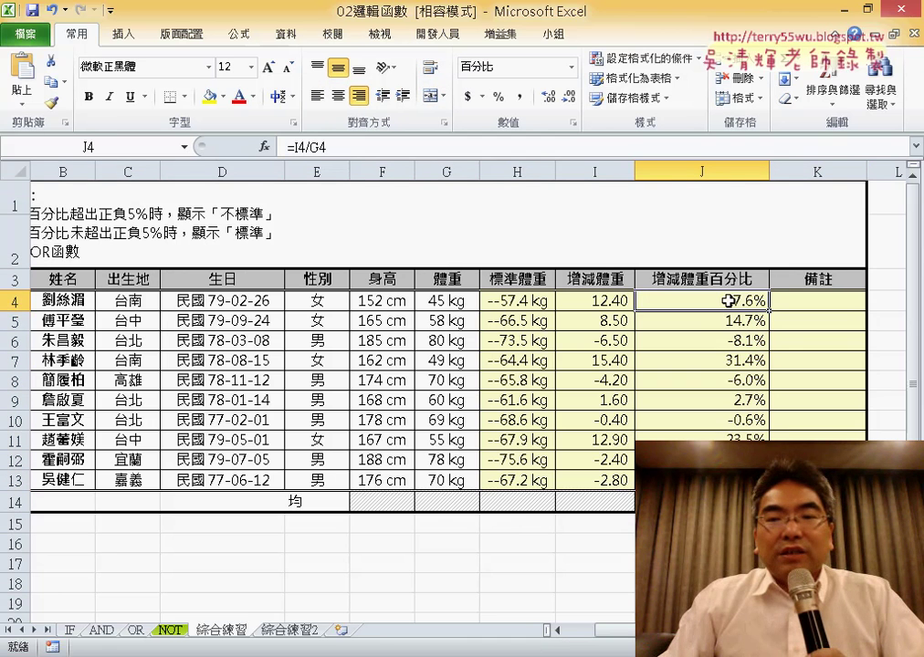
{"action": "left_click", "coordinate": [726, 342]}
{"action": "left_click", "coordinate": [728, 304]}
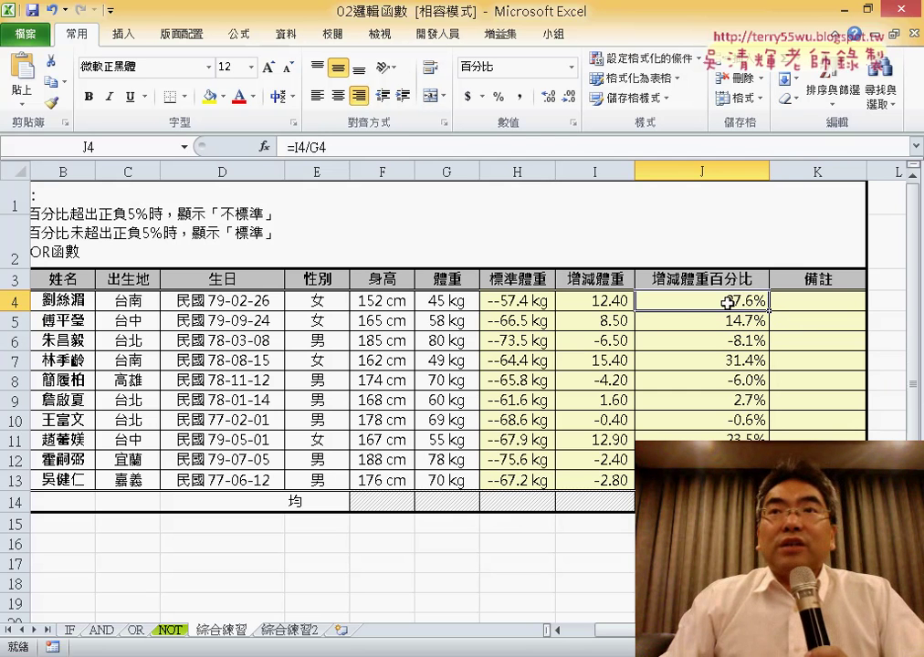
Step: Check how J4's formula =I4/G4 relates to weight 45 in G4 and standard weight H4
{"action": "left_click", "coordinate": [436, 300]}
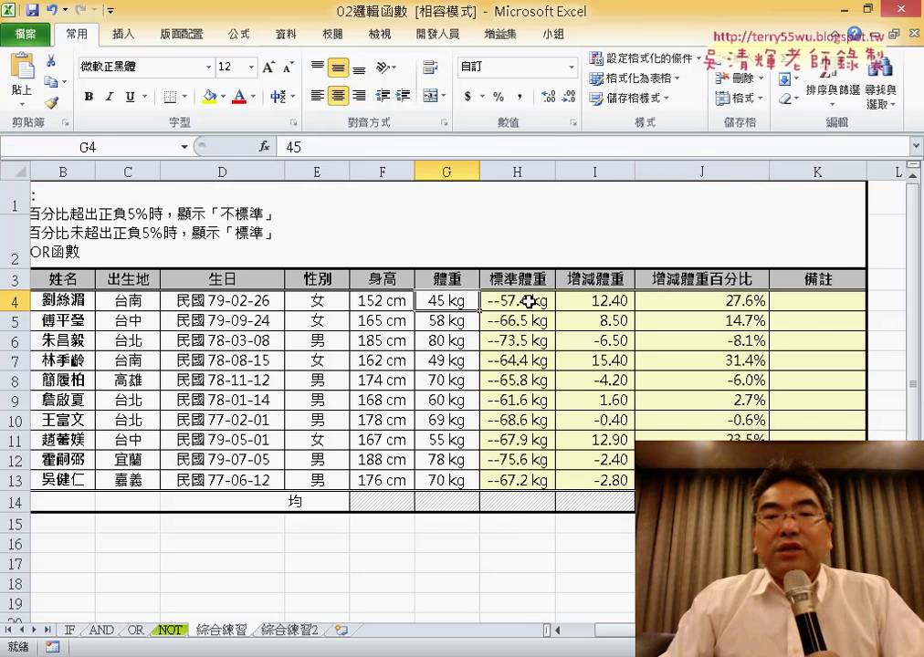
{"action": "left_click", "coordinate": [529, 302]}
{"action": "left_click", "coordinate": [440, 304]}
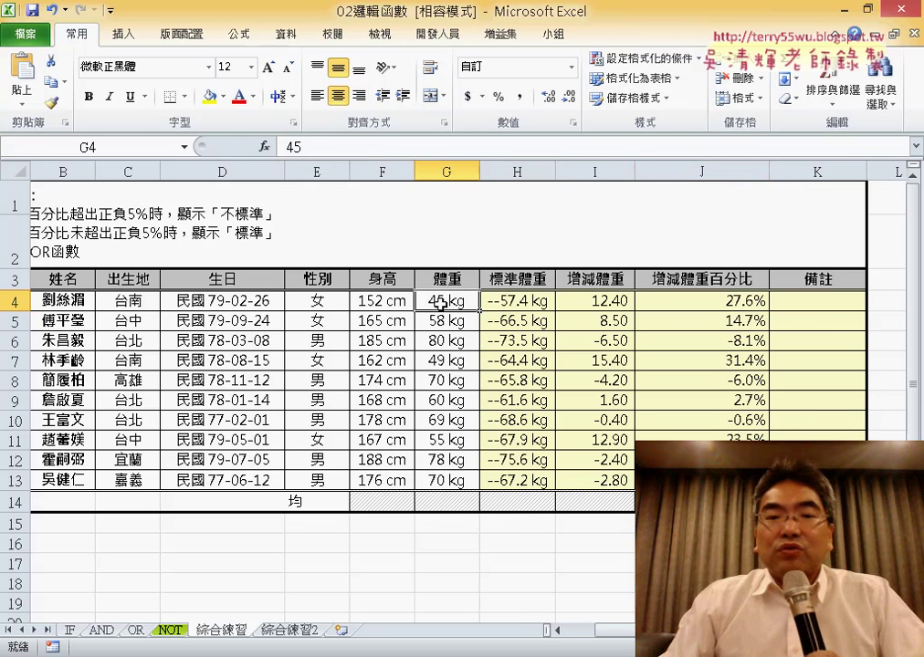
{"action": "left_click", "coordinate": [742, 302]}
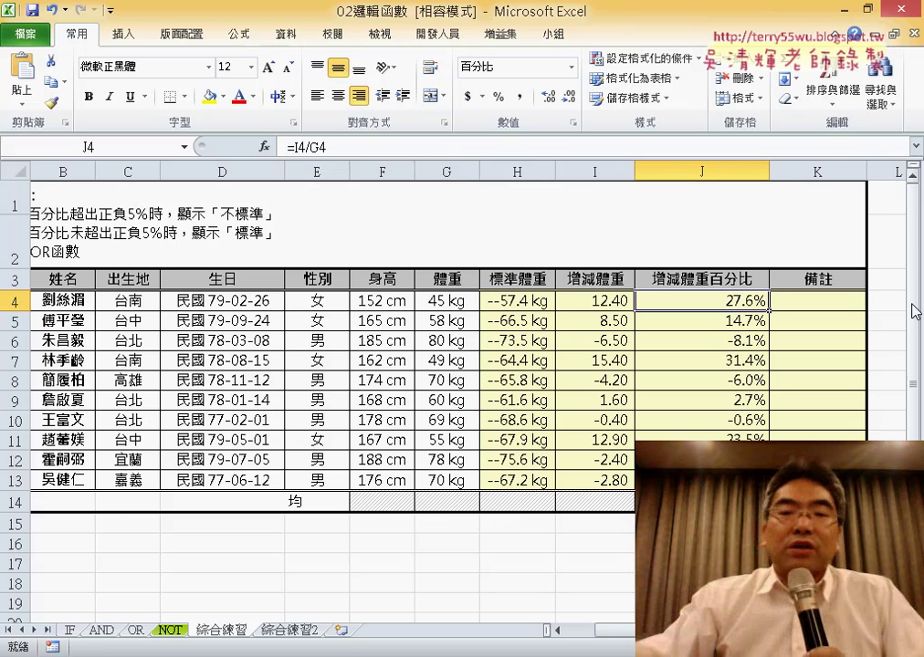
{"action": "left_click", "coordinate": [738, 344]}
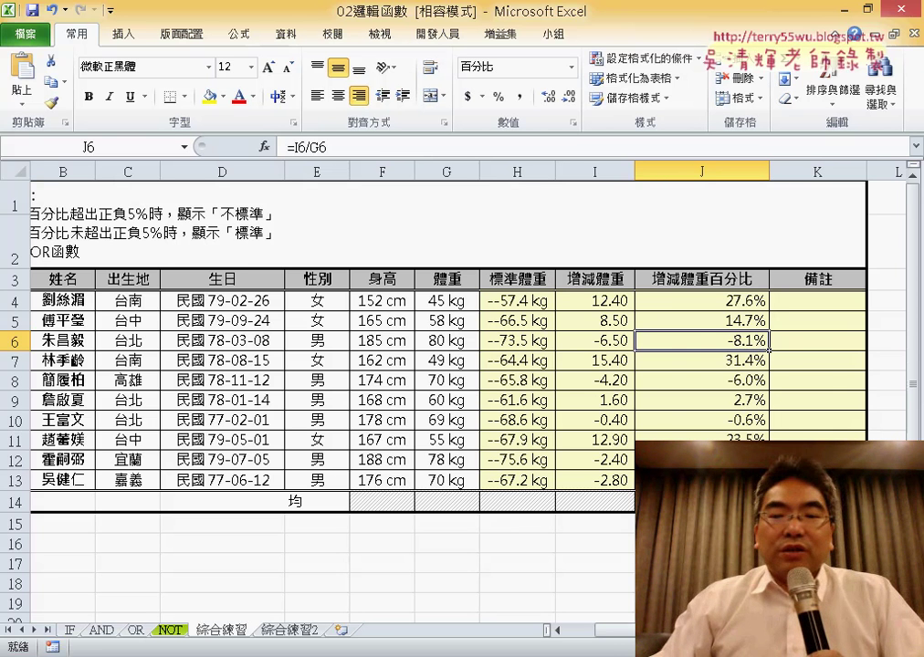
{"action": "scroll", "coordinate": [222, 190], "scroll_direction": "left", "scroll_amount": 1}
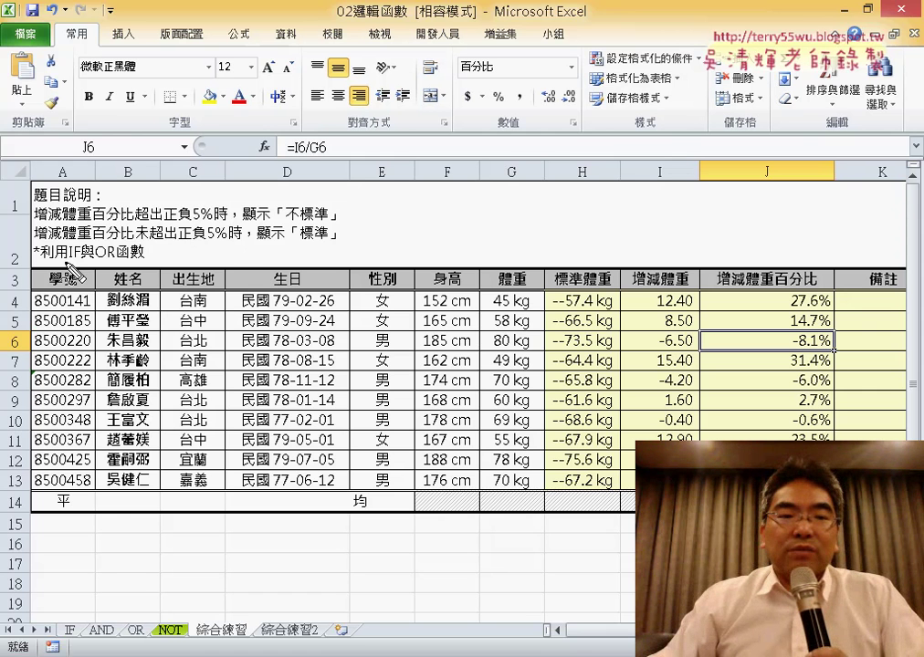
{"action": "left_click_drag", "start_coordinate": [65, 262], "coordinate": [62, 240]}
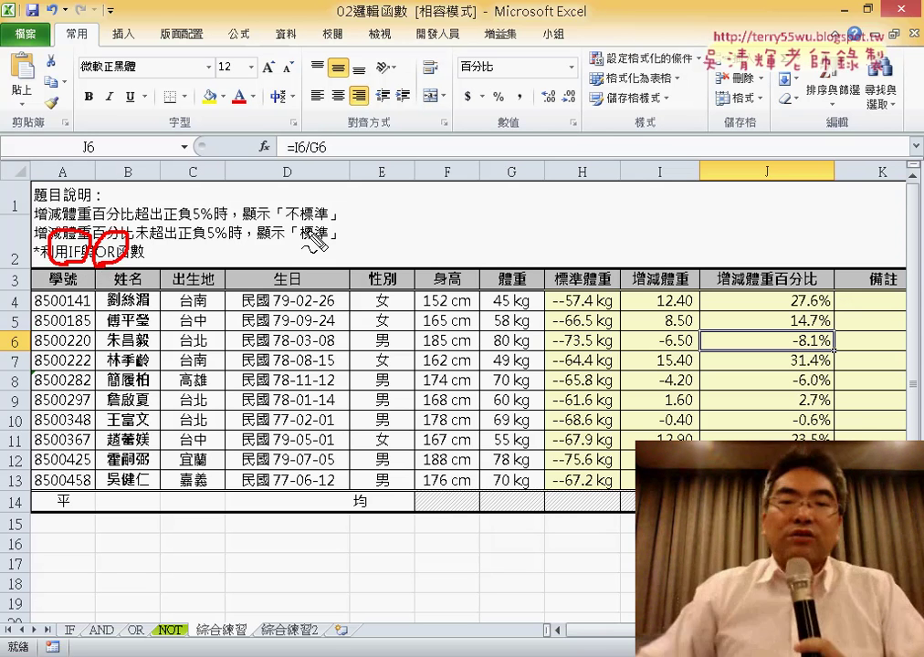
{"action": "left_click_drag", "start_coordinate": [355, 211], "coordinate": [464, 210]}
{"action": "mouse_move", "coordinate": [408, 208]}
{"action": "left_mouse_down"}
{"action": "mouse_move", "coordinate": [408, 68]}
{"action": "mouse_move", "coordinate": [446, 121]}
{"action": "left_mouse_up"}
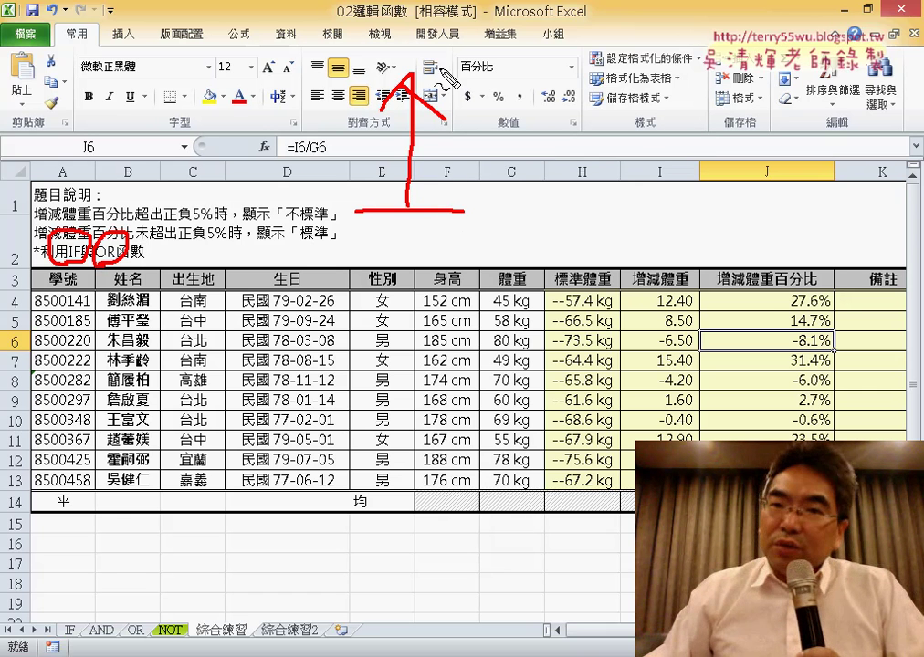
{"action": "mouse_move", "coordinate": [367, 369]}
{"action": "left_mouse_down"}
{"action": "mouse_move", "coordinate": [429, 370]}
{"action": "mouse_move", "coordinate": [405, 456]}
{"action": "left_mouse_up"}
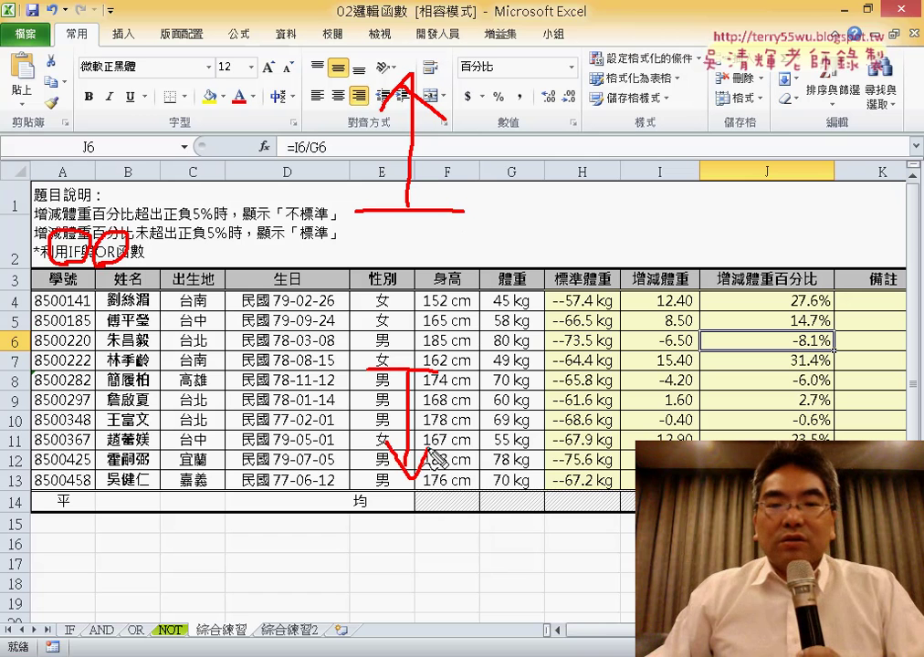
{"action": "mouse_move", "coordinate": [487, 190]}
{"action": "left_mouse_down"}
{"action": "mouse_move", "coordinate": [486, 221]}
{"action": "mouse_move", "coordinate": [501, 188]}
{"action": "mouse_move", "coordinate": [519, 239]}
{"action": "left_mouse_up"}
{"action": "left_click_drag", "start_coordinate": [511, 207], "coordinate": [559, 219]}
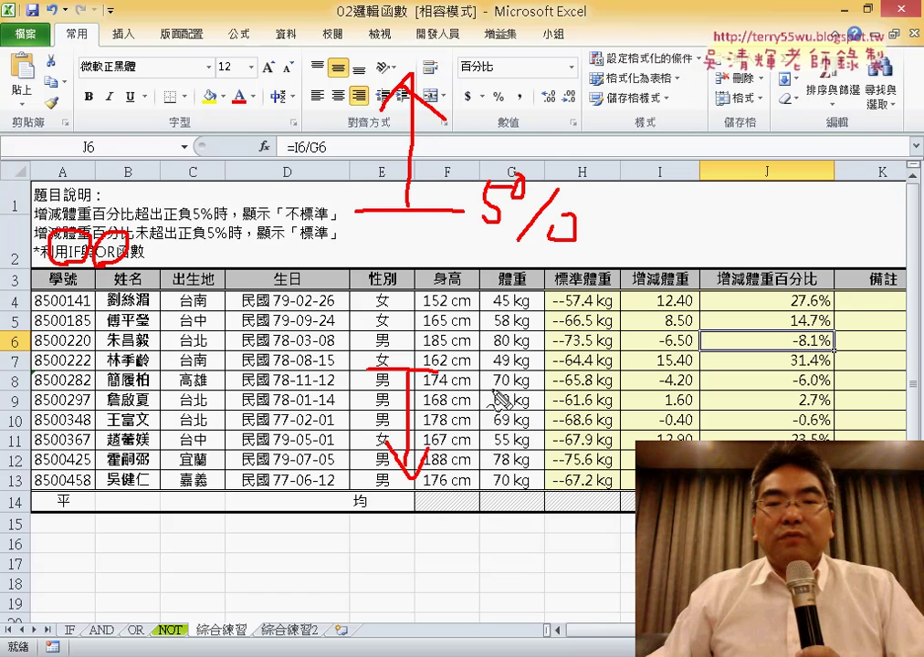
{"action": "left_click_drag", "start_coordinate": [470, 376], "coordinate": [526, 377]}
{"action": "mouse_move", "coordinate": [526, 350]}
{"action": "left_mouse_down"}
{"action": "mouse_move", "coordinate": [527, 375]}
{"action": "mouse_move", "coordinate": [554, 350]}
{"action": "left_mouse_up"}
{"action": "left_click_drag", "start_coordinate": [600, 353], "coordinate": [550, 420]}
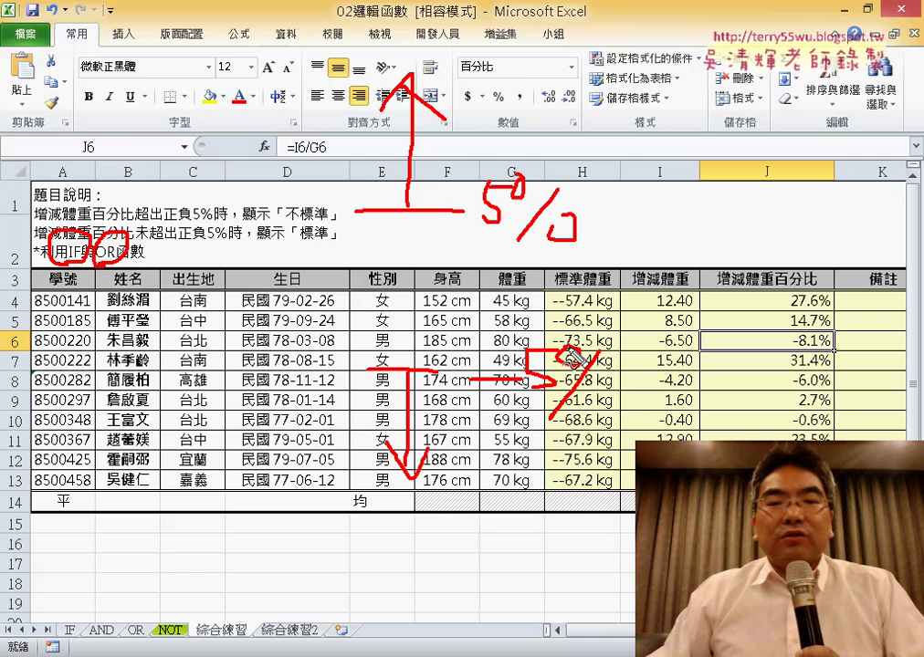
{"action": "left_click_drag", "start_coordinate": [600, 367], "coordinate": [599, 374]}
{"action": "left_click_drag", "start_coordinate": [521, 43], "coordinate": [573, 102]}
{"action": "left_click_drag", "start_coordinate": [566, 43], "coordinate": [532, 101]}
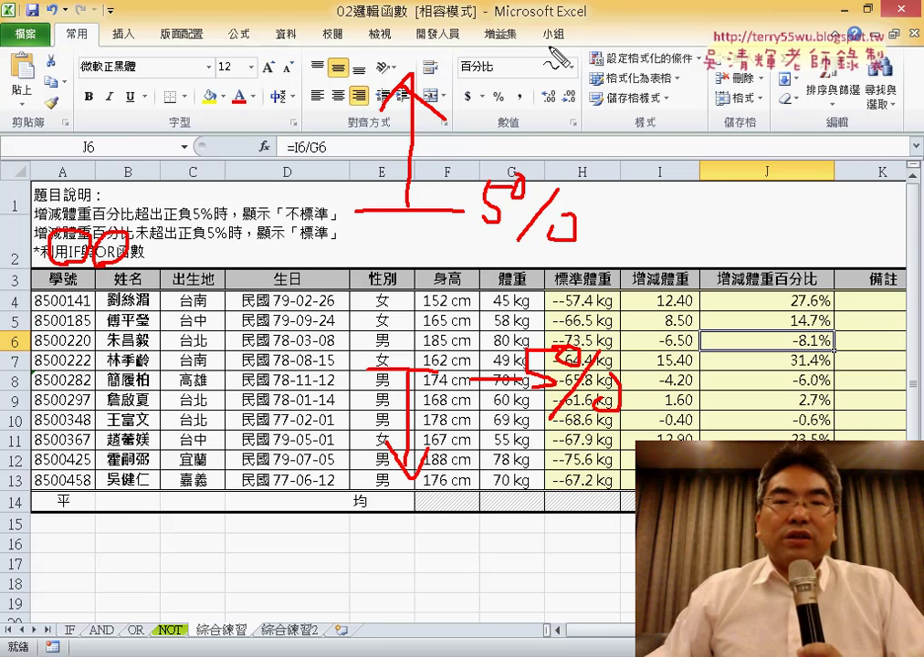
{"action": "left_click_drag", "start_coordinate": [594, 492], "coordinate": [529, 537]}
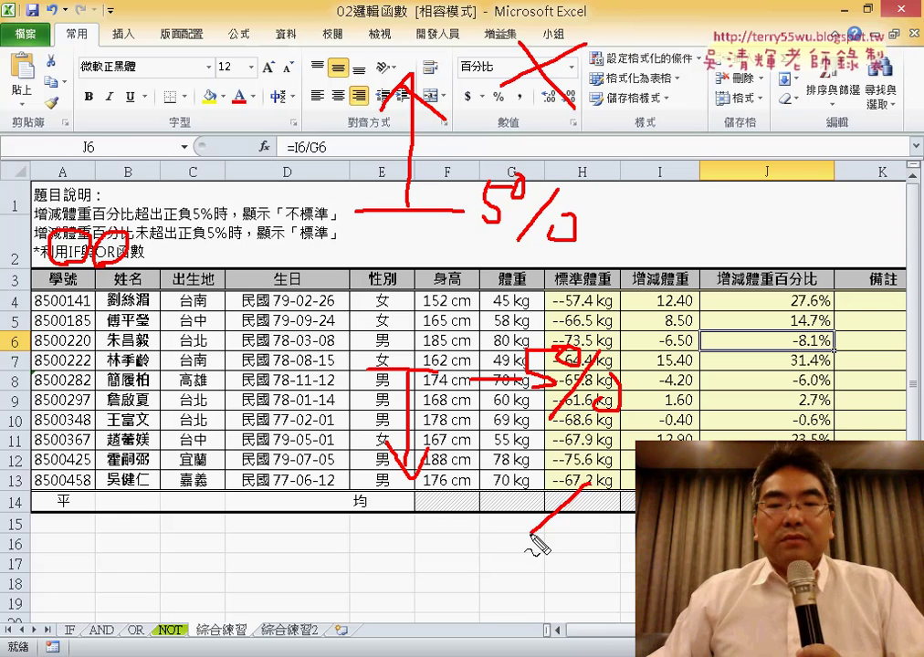
{"action": "left_click_drag", "start_coordinate": [537, 487], "coordinate": [607, 546]}
{"action": "left_click_drag", "start_coordinate": [416, 251], "coordinate": [418, 322]}
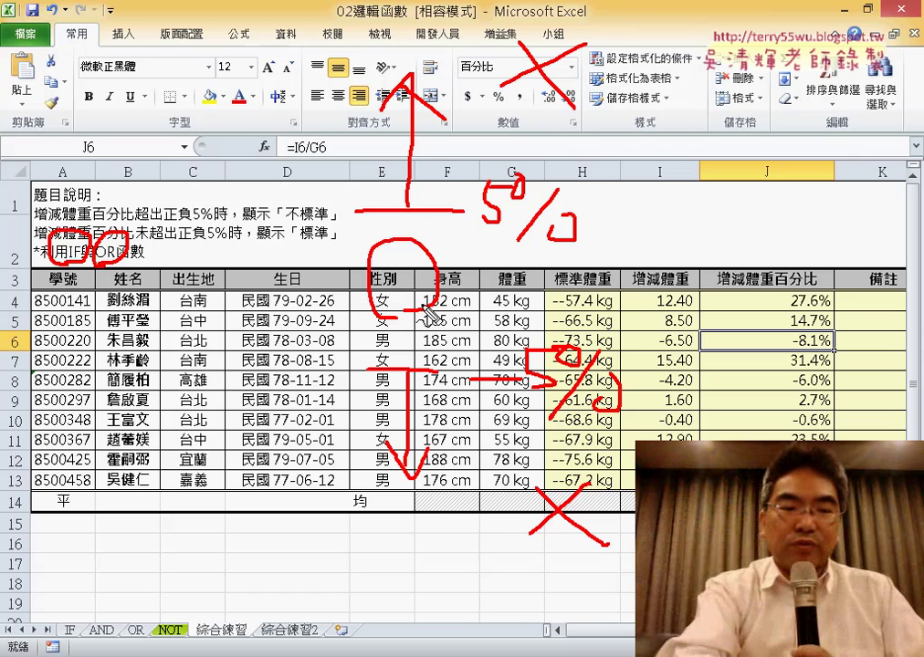
{"action": "key", "text": "Escape"}
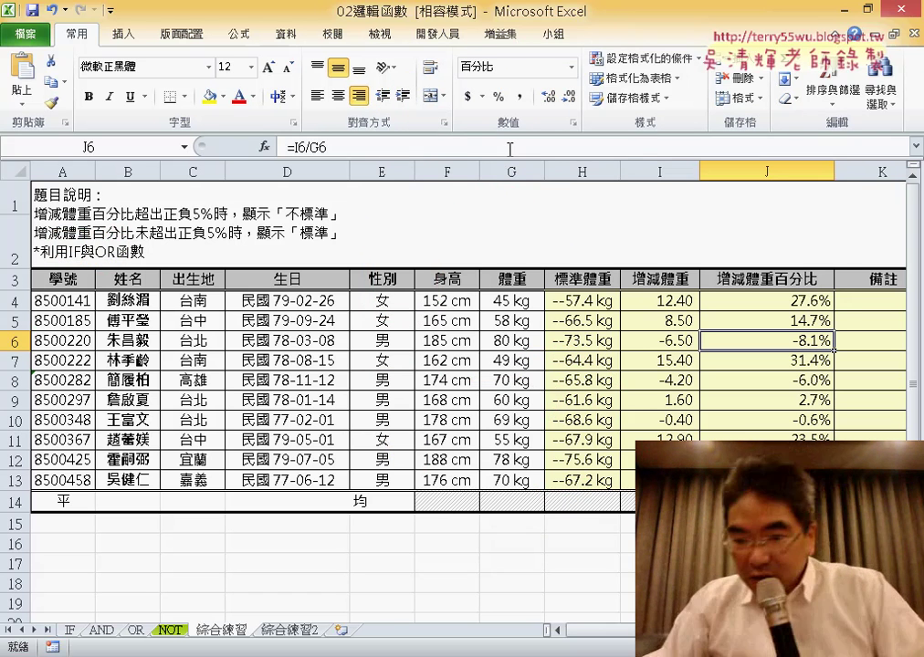